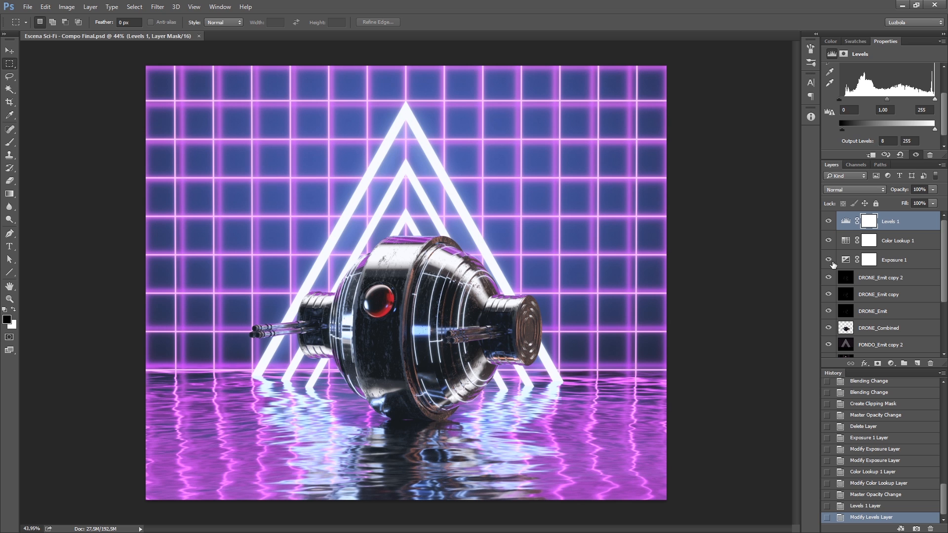
{"action": "scroll", "coordinate": [856, 245], "scroll_direction": "down", "scroll_amount": 3}
{"action": "scroll", "coordinate": [863, 285], "scroll_direction": "up", "scroll_amount": 3}
{"action": "scroll", "coordinate": [865, 253], "scroll_direction": "down", "scroll_amount": 4}
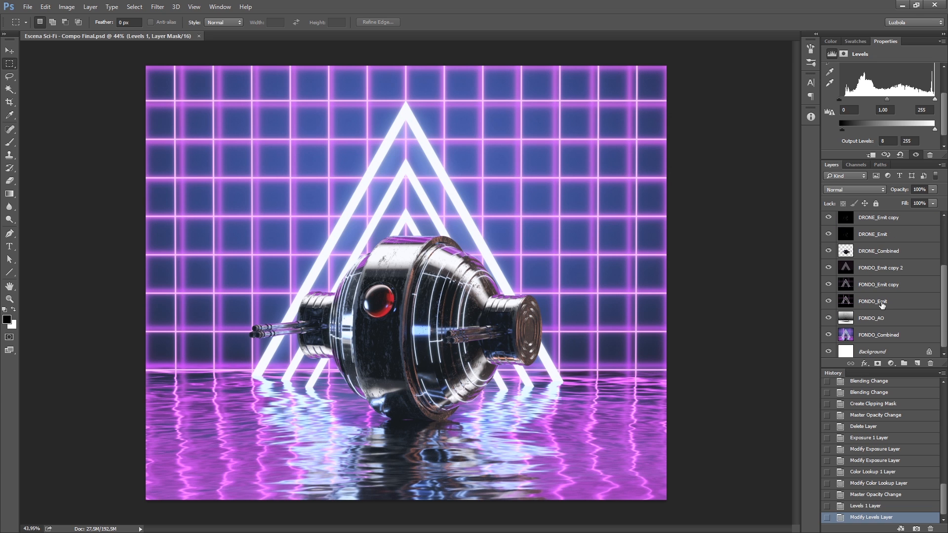
{"action": "scroll", "coordinate": [882, 301], "scroll_direction": "up", "scroll_amount": 2}
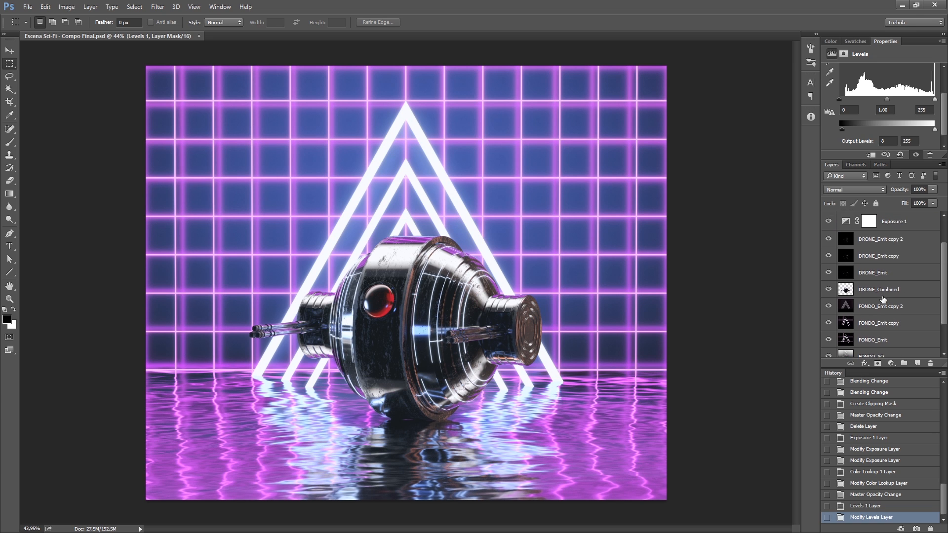
{"action": "scroll", "coordinate": [883, 299], "scroll_direction": "up", "scroll_amount": 2}
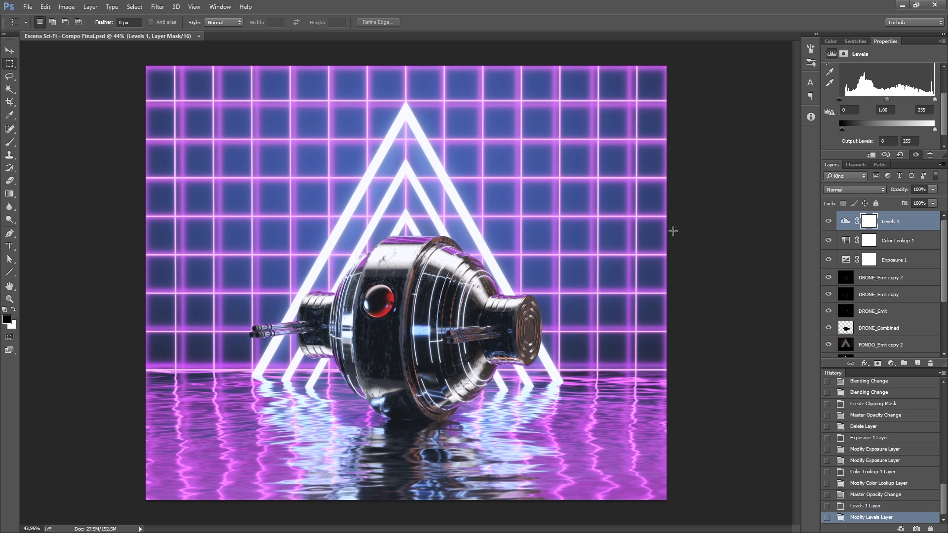
- Copy the merged content of the whole canvas and paste it as a new layer above Levels 1
{"action": "key", "text": "ctrl+a"}
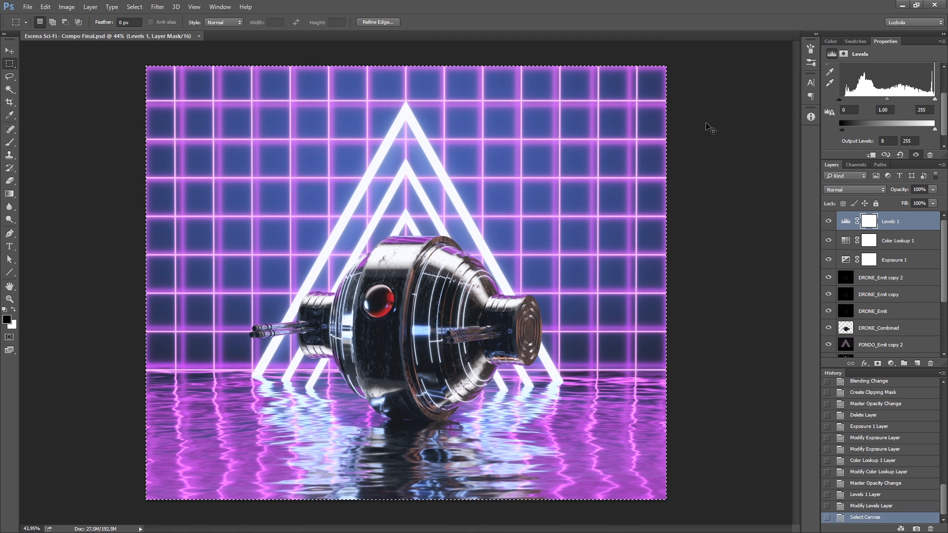
{"action": "key", "text": "ctrl+shift+c"}
{"action": "left_click", "coordinate": [844, 279]}
{"action": "left_click", "coordinate": [848, 299]}
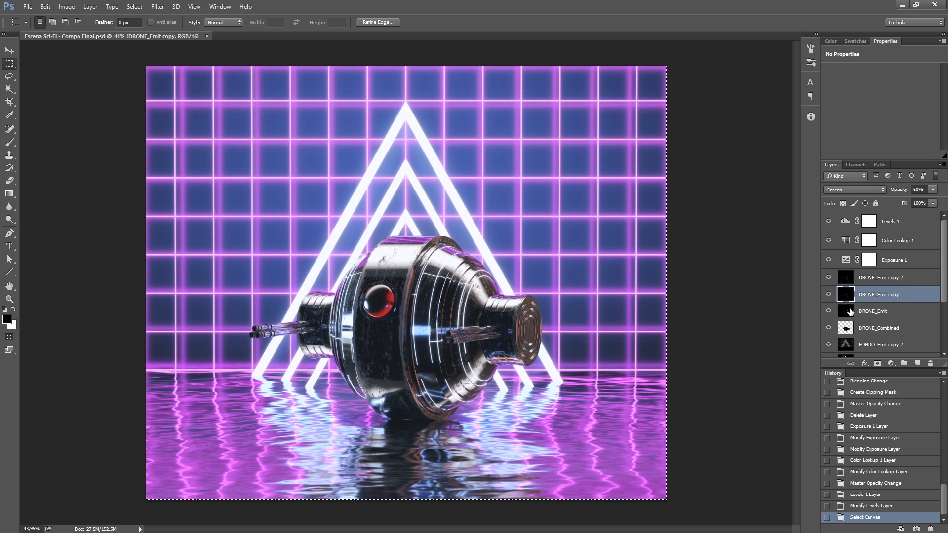
{"action": "left_click", "coordinate": [850, 311]}
{"action": "left_click", "coordinate": [845, 225]}
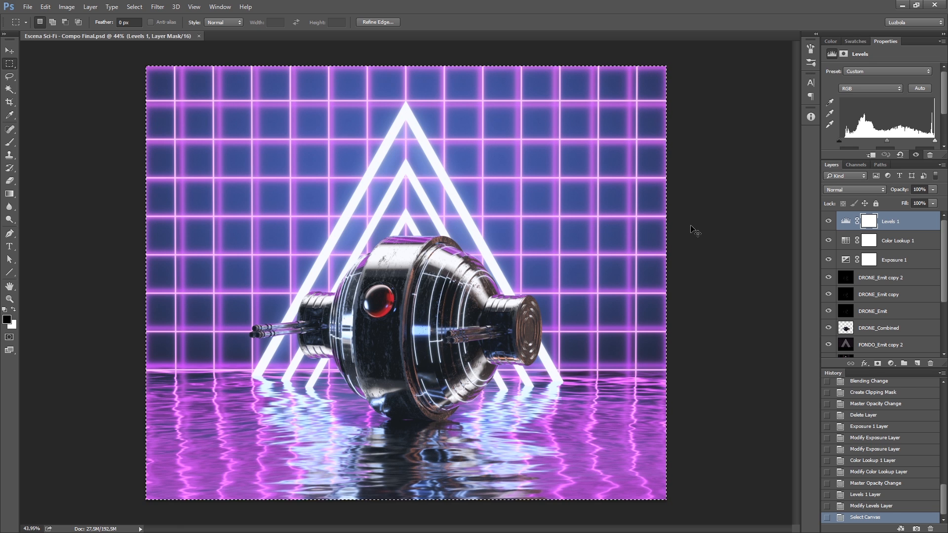
{"action": "key", "text": "ctrl+v"}
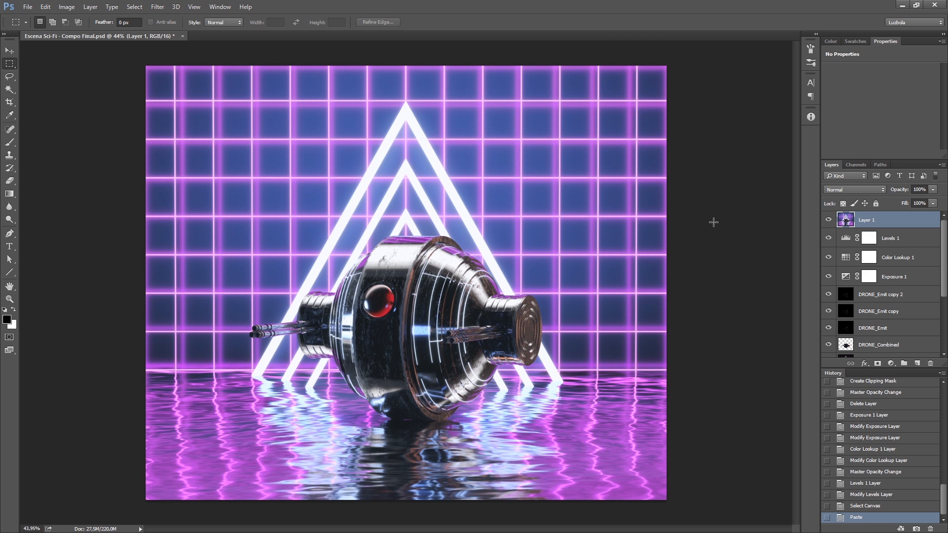
- Duplicate the pasted Layer 1 and check the copy by hiding and showing it
{"action": "key", "text": "ctrl+j"}
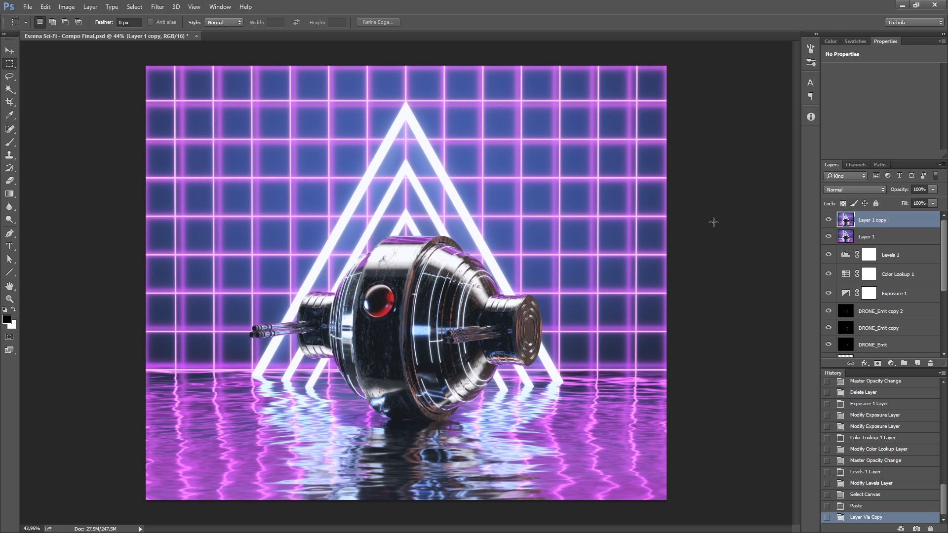
{"action": "left_click", "coordinate": [829, 220]}
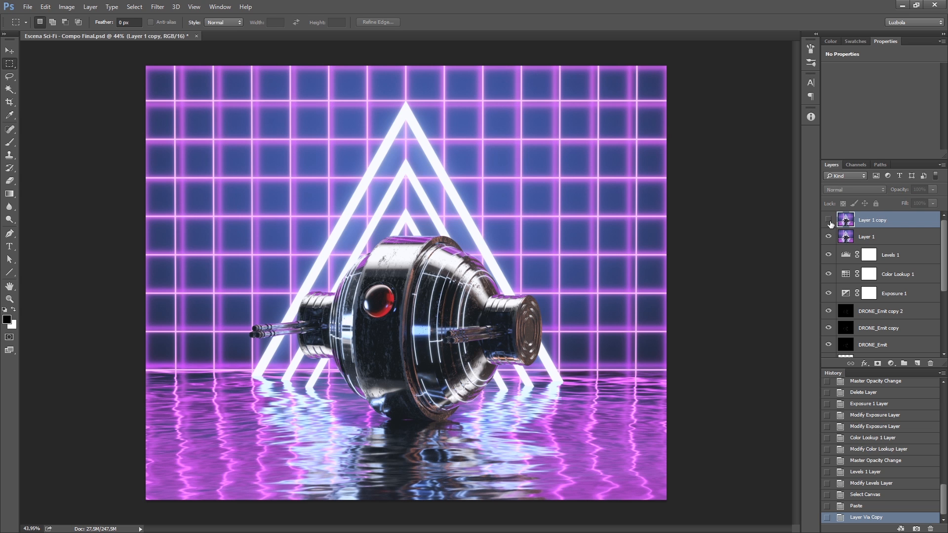
{"action": "left_click", "coordinate": [828, 219]}
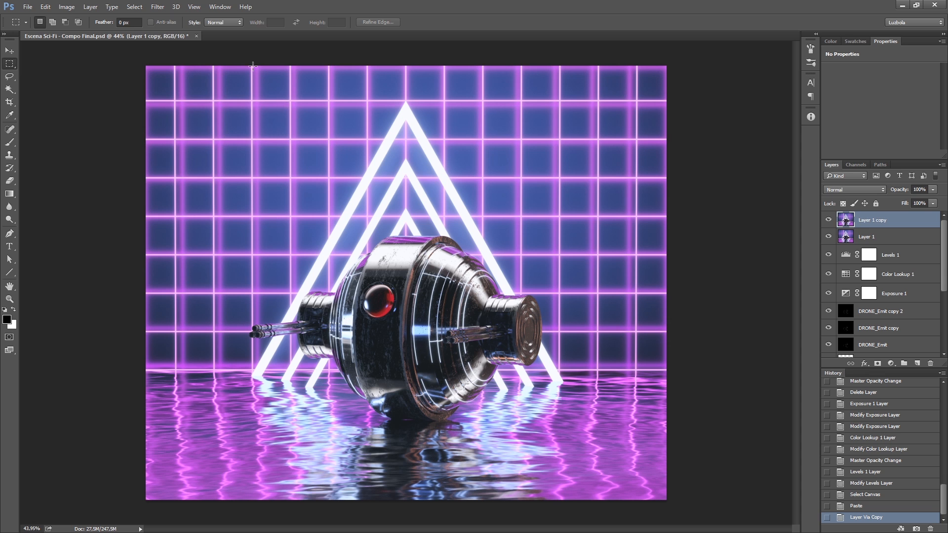
- Start the Camera Raw Filter on Layer 1 copy and lower the white balance Temperature slightly toward blue
{"action": "left_click", "coordinate": [158, 7]}
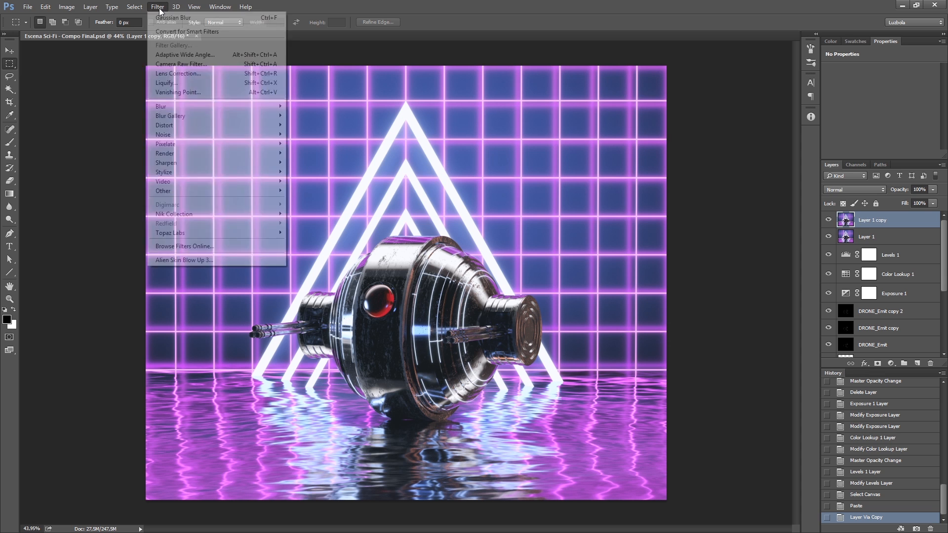
{"action": "left_click", "coordinate": [197, 64]}
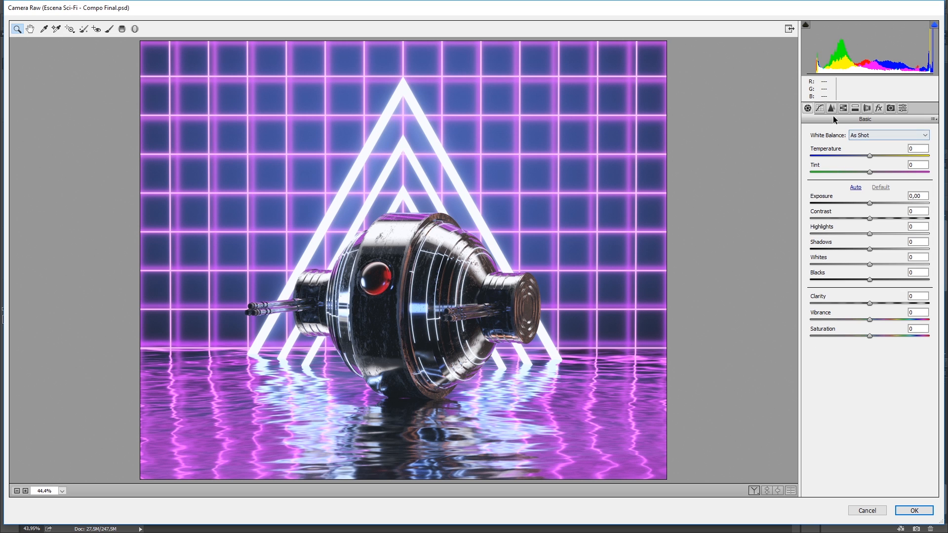
{"action": "left_click", "coordinate": [843, 108]}
{"action": "left_click", "coordinate": [867, 108]}
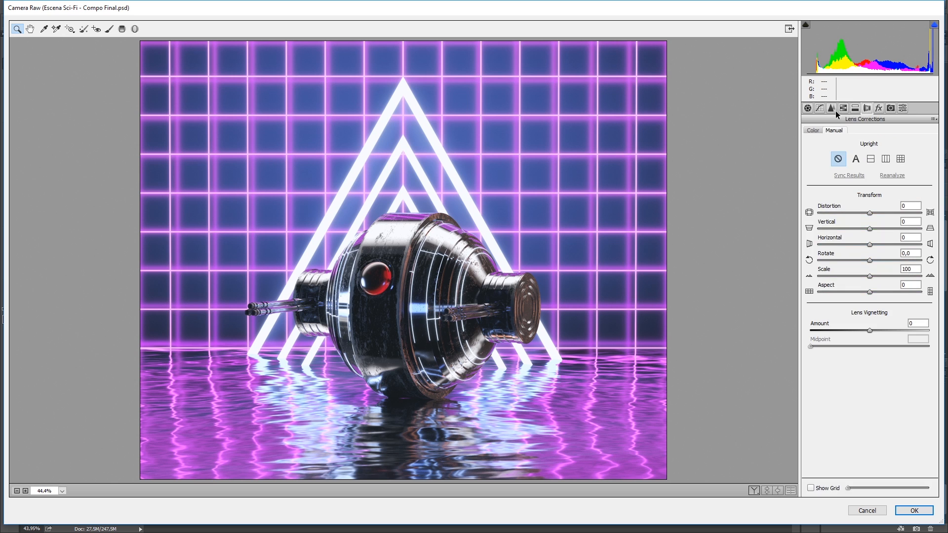
{"action": "left_click", "coordinate": [808, 109]}
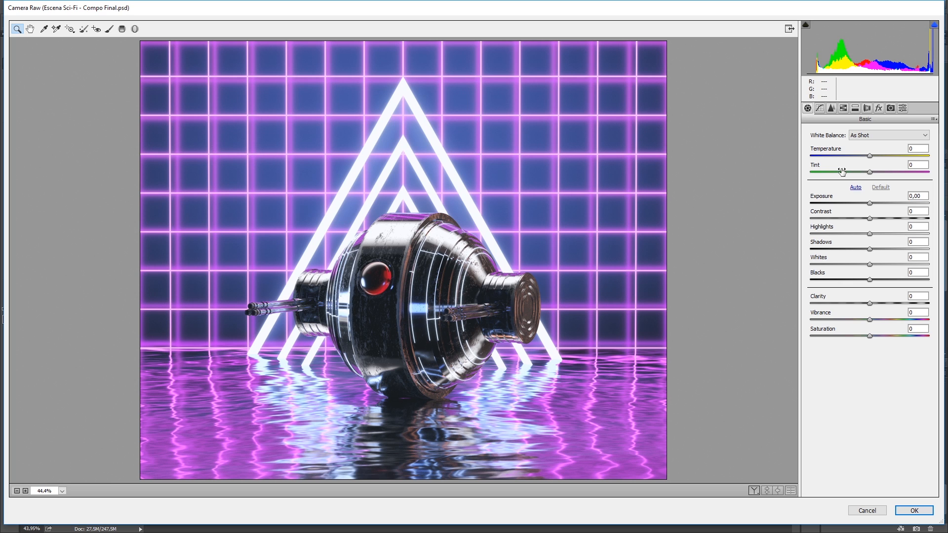
{"action": "left_click_drag", "start_coordinate": [869, 155], "coordinate": [864, 155]}
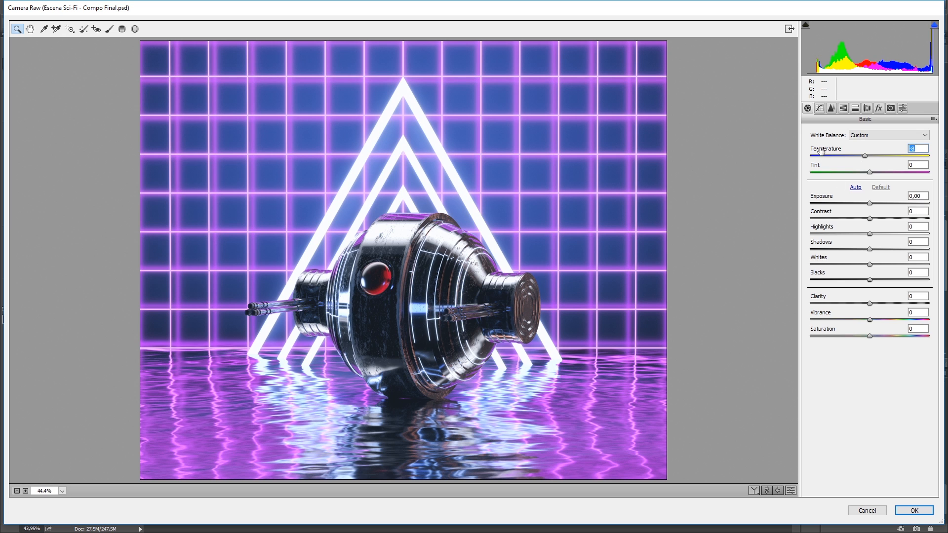
- Adjust the parametric tone curve with Highlights at -33 and Shadows at +13
{"action": "left_click", "coordinate": [819, 109]}
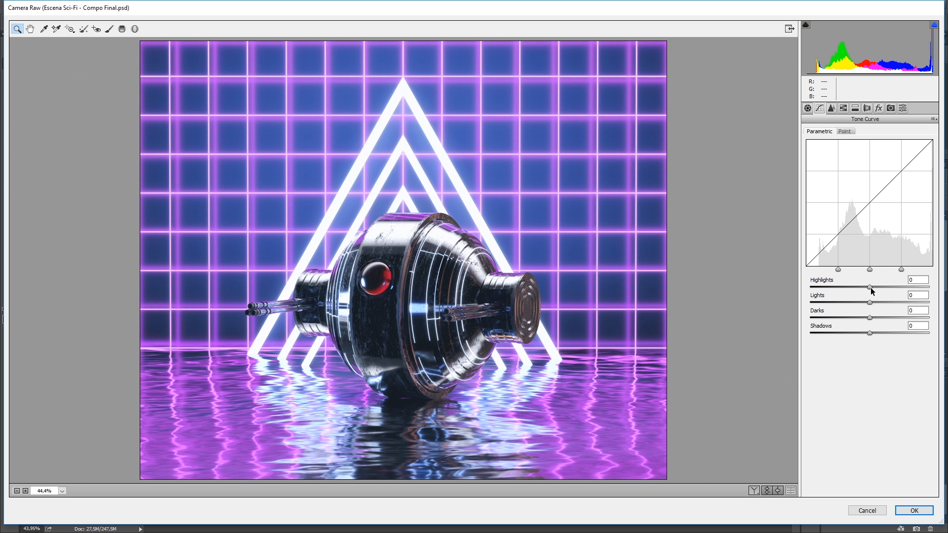
{"action": "left_click_drag", "start_coordinate": [870, 288], "coordinate": [852, 289]}
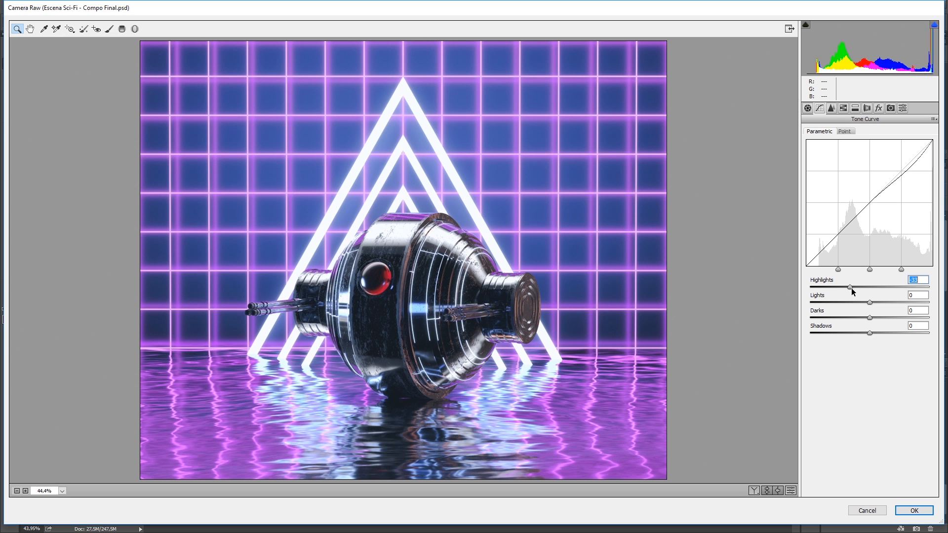
{"action": "left_click_drag", "start_coordinate": [870, 333], "coordinate": [877, 332]}
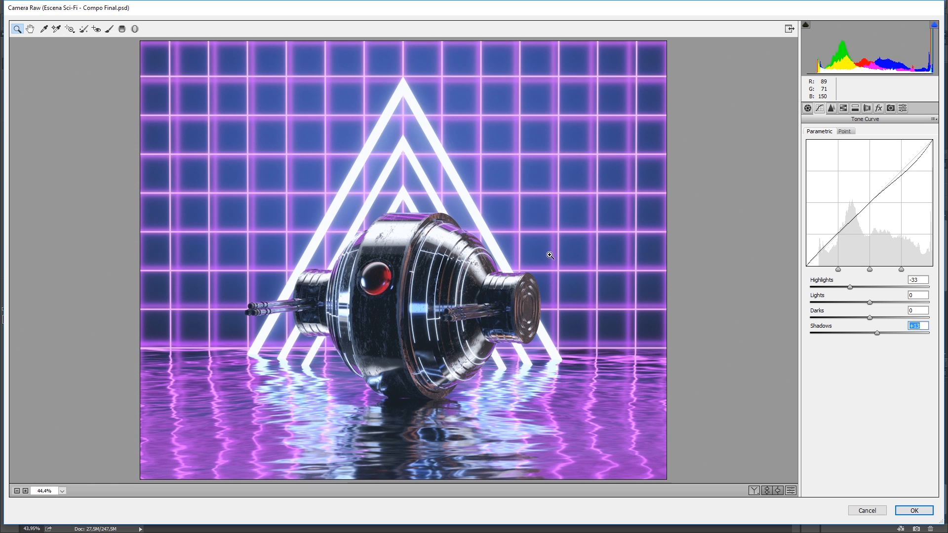
- Set the HSL saturation of Reds to +24, Purples to -21 and Magentas to -11, and lower Blues slightly
{"action": "left_click", "coordinate": [843, 111]}
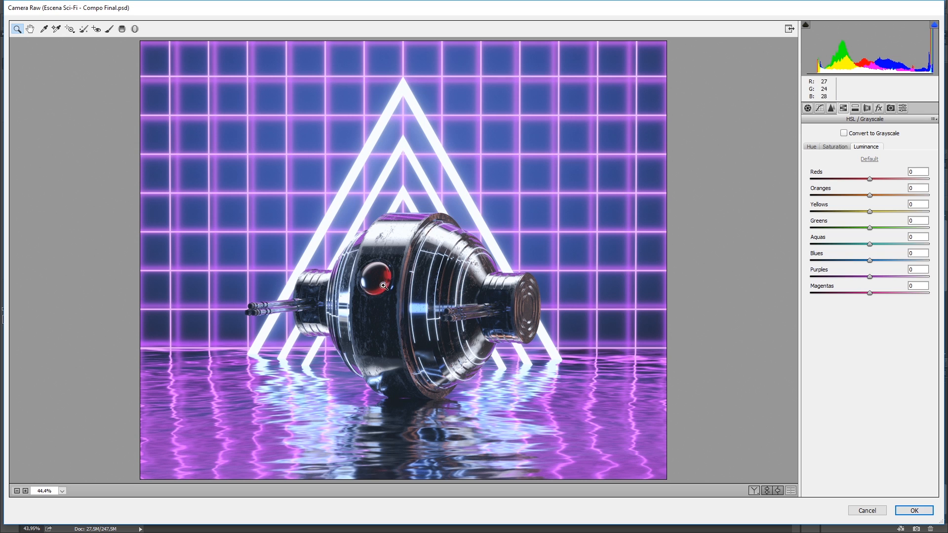
{"action": "left_click", "coordinate": [834, 148]}
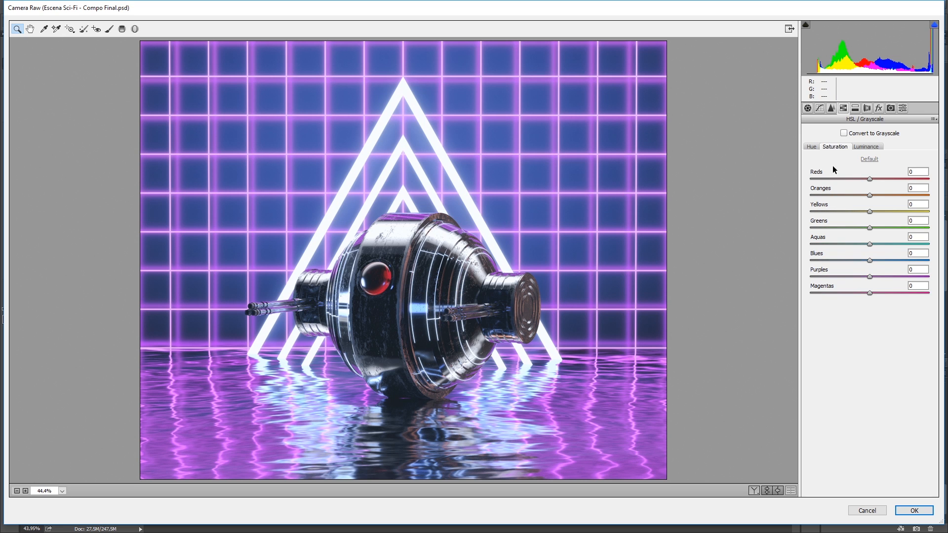
{"action": "left_click_drag", "start_coordinate": [869, 182], "coordinate": [884, 178]}
{"action": "mouse_move", "coordinate": [870, 276]}
{"action": "left_mouse_down"}
{"action": "mouse_move", "coordinate": [857, 277]}
{"action": "mouse_move", "coordinate": [863, 292]}
{"action": "left_mouse_up"}
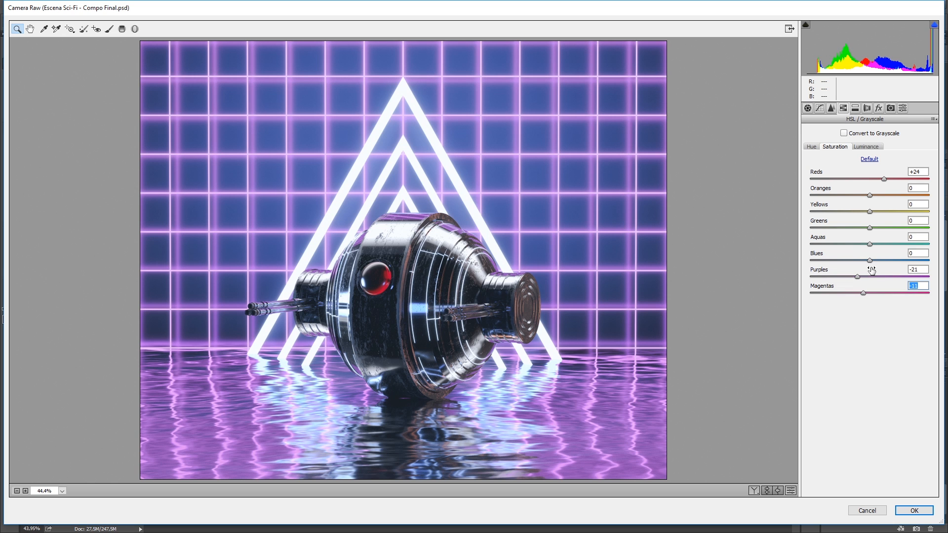
{"action": "left_click_drag", "start_coordinate": [870, 260], "coordinate": [867, 262]}
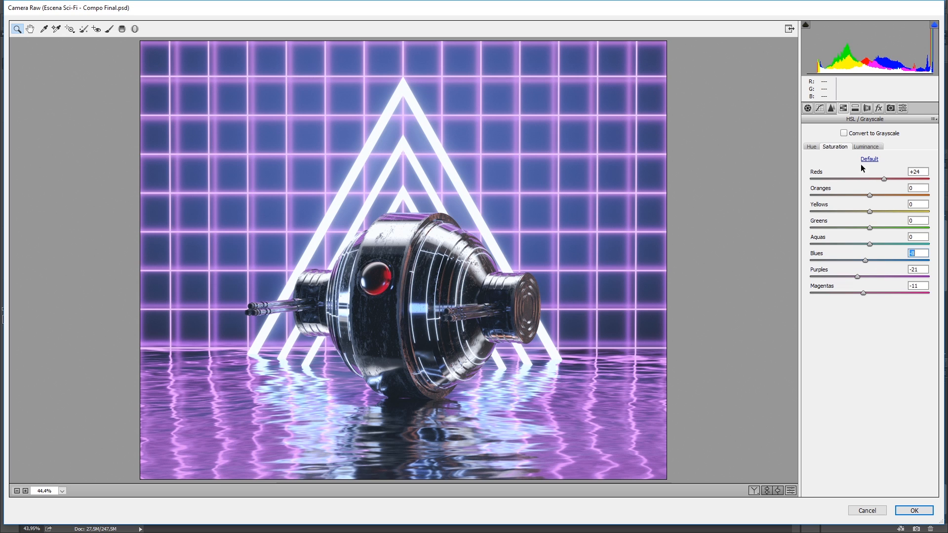
- Raise the HSL luminance of Reds slightly and lower the luminance of Blues slightly
{"action": "left_click", "coordinate": [867, 148]}
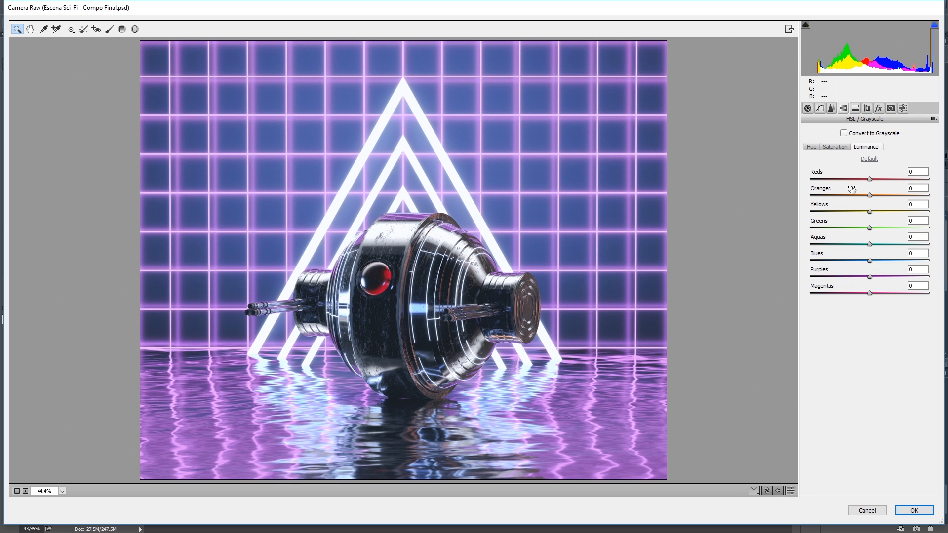
{"action": "left_click", "coordinate": [869, 179]}
{"action": "left_click_drag", "start_coordinate": [869, 179], "coordinate": [875, 179]}
{"action": "left_click_drag", "start_coordinate": [871, 262], "coordinate": [866, 262]}
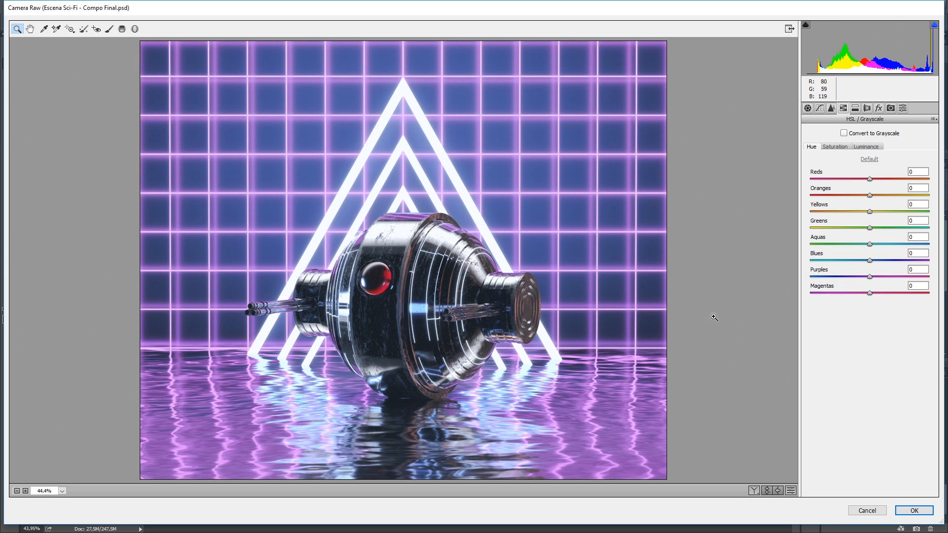
- Shift the HSL hue of Purples to -12 and apply the Camera Raw Filter to the layer
{"action": "left_click_drag", "start_coordinate": [869, 278], "coordinate": [859, 280]}
{"action": "left_click_drag", "start_coordinate": [860, 280], "coordinate": [861, 280]}
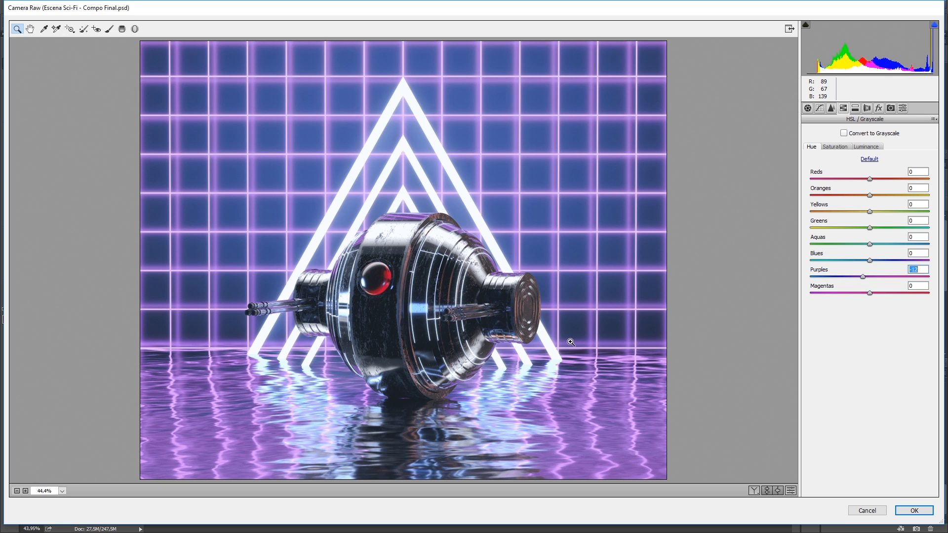
{"action": "left_click", "coordinate": [846, 448]}
{"action": "left_click", "coordinate": [913, 511]}
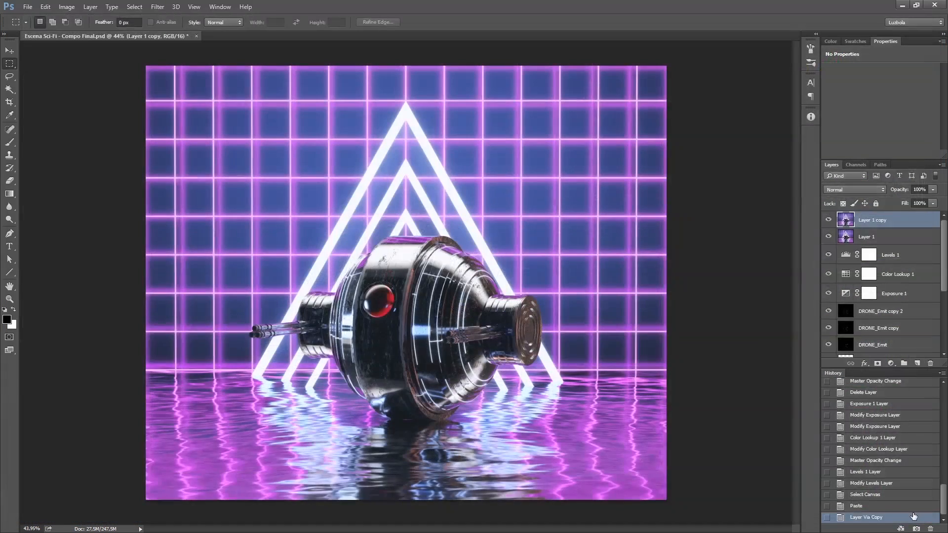
- Compare the image before and after the color grading by repeatedly hiding and showing Layer 1 copy
{"action": "left_click", "coordinate": [828, 220]}
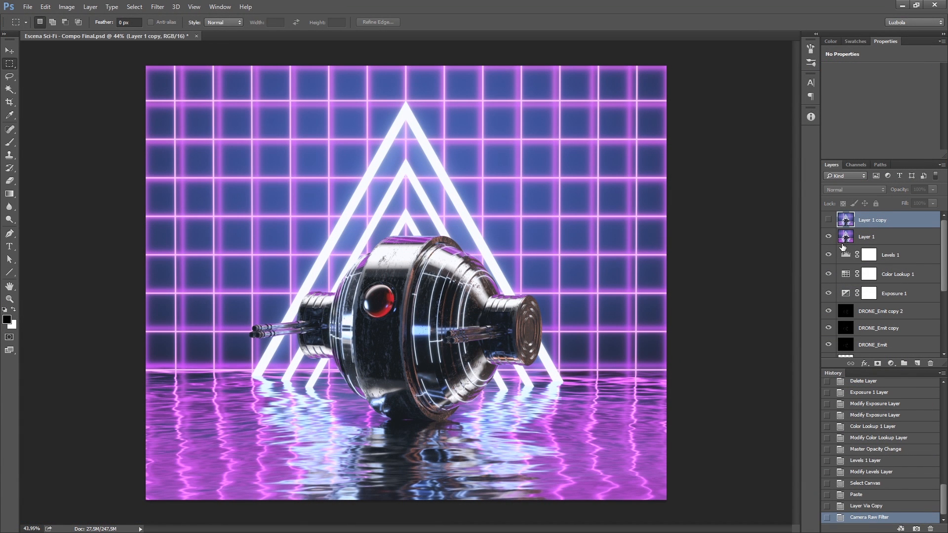
{"action": "left_click", "coordinate": [828, 220]}
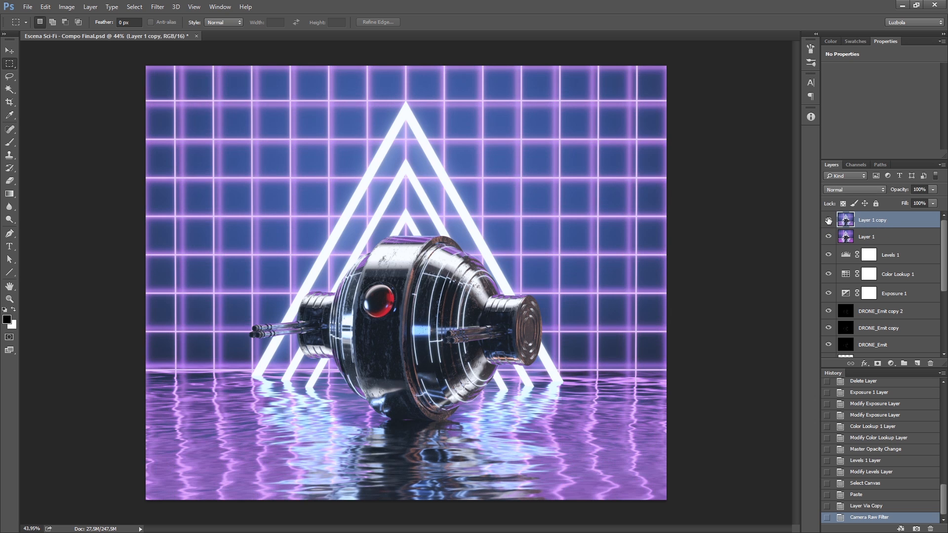
{"action": "left_click", "coordinate": [829, 221]}
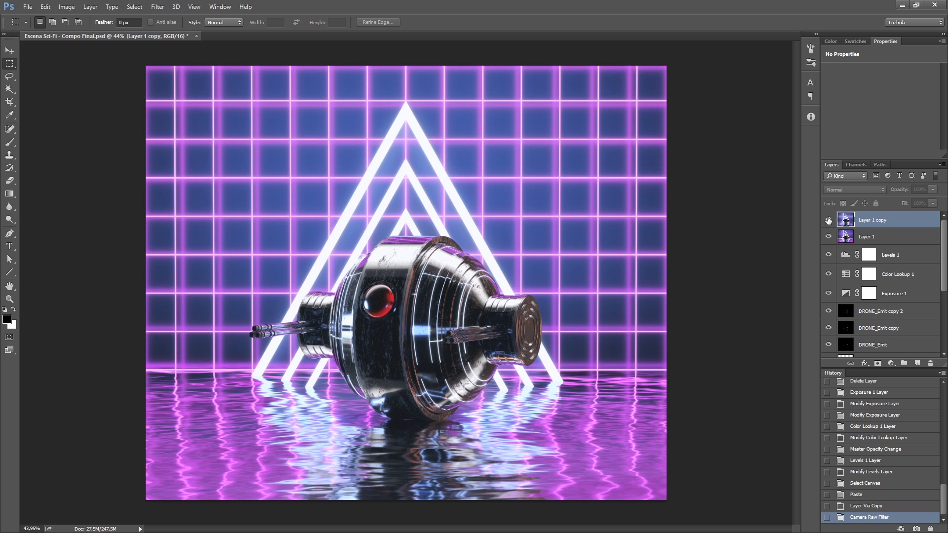
{"action": "left_click", "coordinate": [829, 220]}
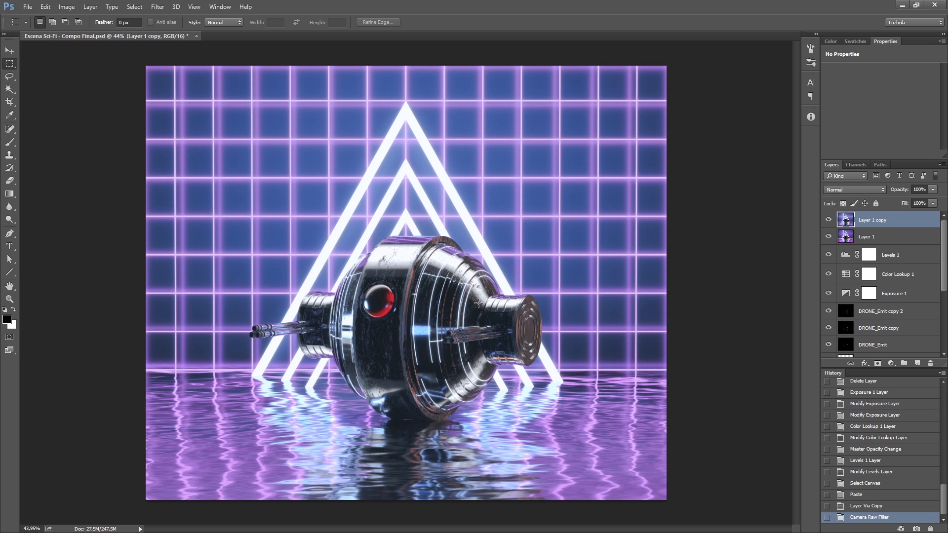
{"action": "left_click", "coordinate": [828, 222]}
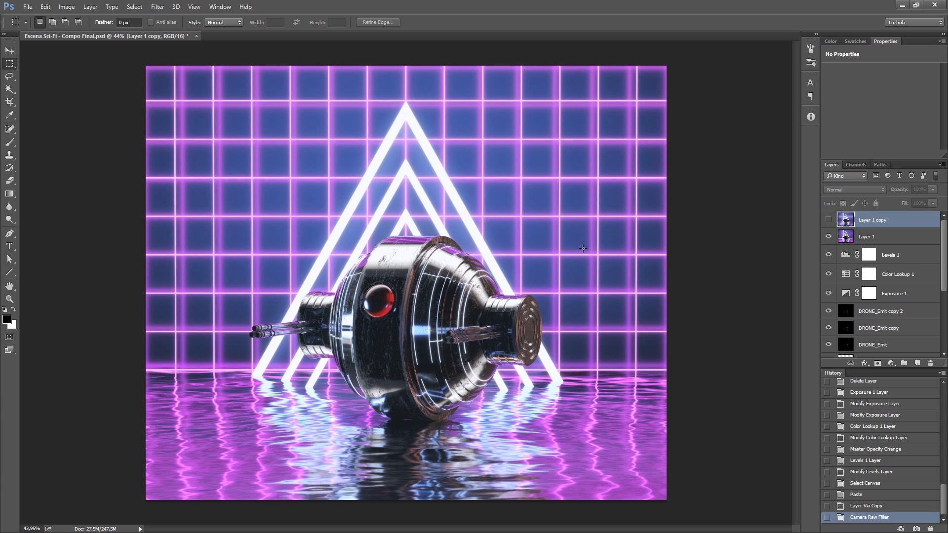
{"action": "left_click", "coordinate": [828, 220]}
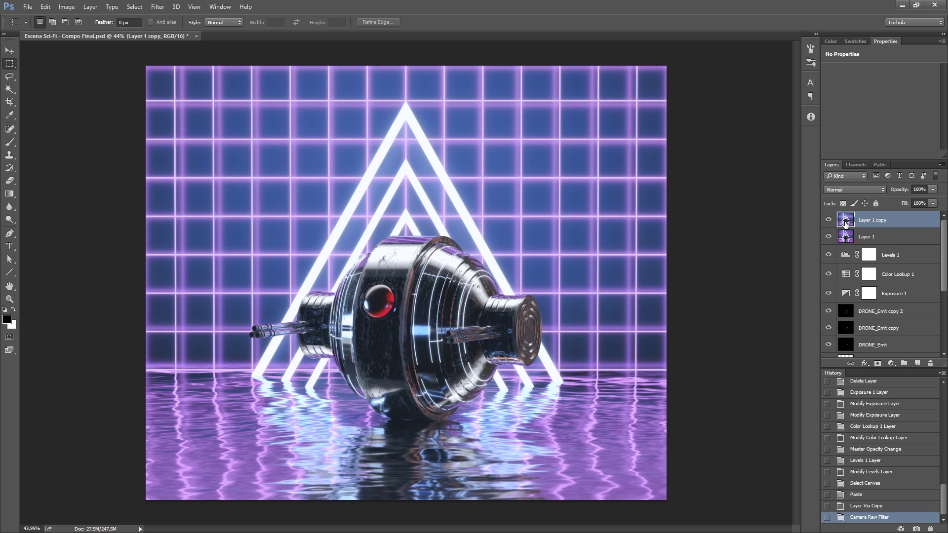
- Duplicate Layer 1 copy and set the Dodge tool to Highlights range, 10% exposure and a 15 px brush
{"action": "left_click_drag", "start_coordinate": [845, 222], "coordinate": [916, 363]}
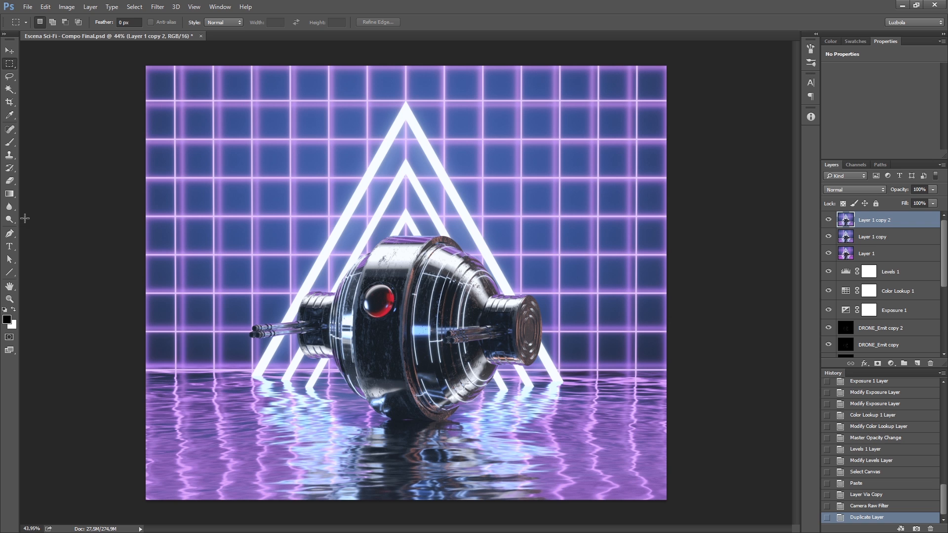
{"action": "left_click", "coordinate": [10, 220]}
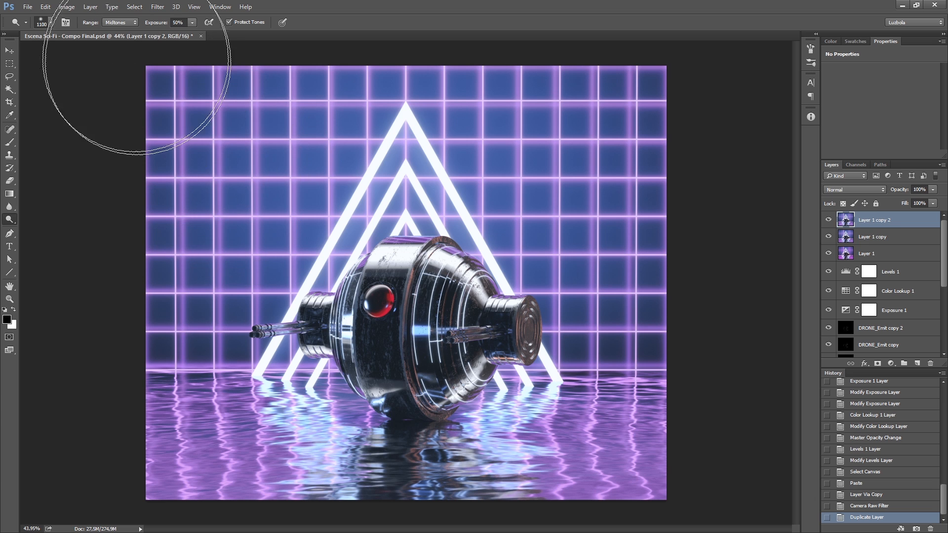
{"action": "left_click", "coordinate": [125, 23]}
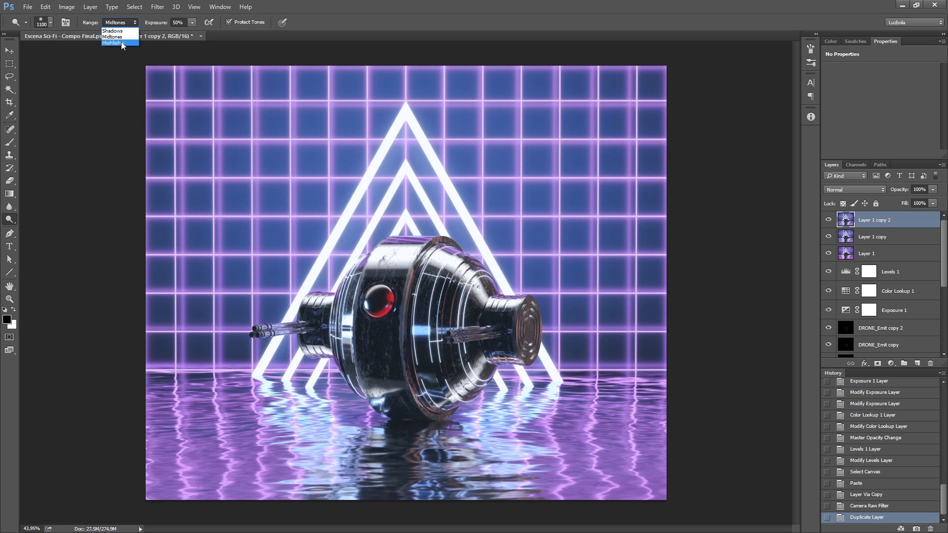
{"action": "left_click", "coordinate": [122, 43]}
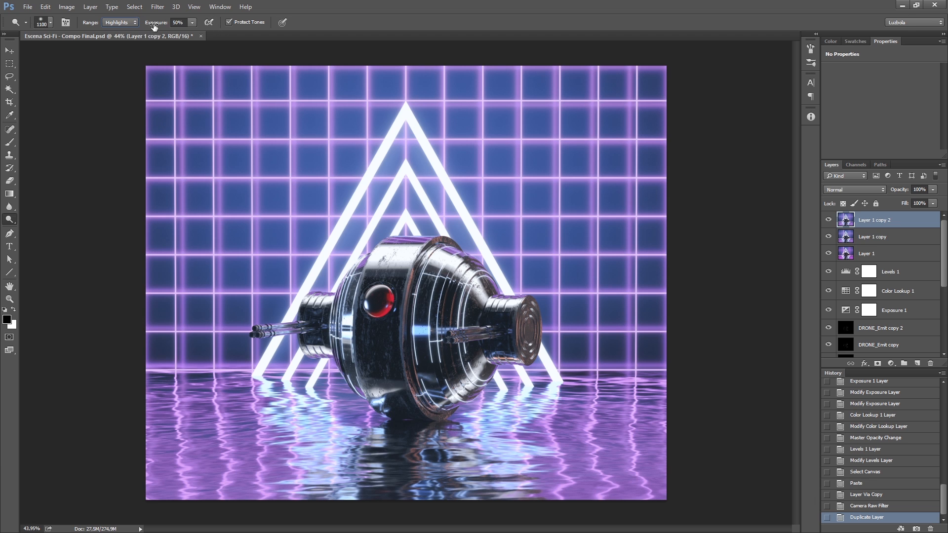
{"action": "left_click", "coordinate": [154, 24]}
{"action": "type", "text": "10"}
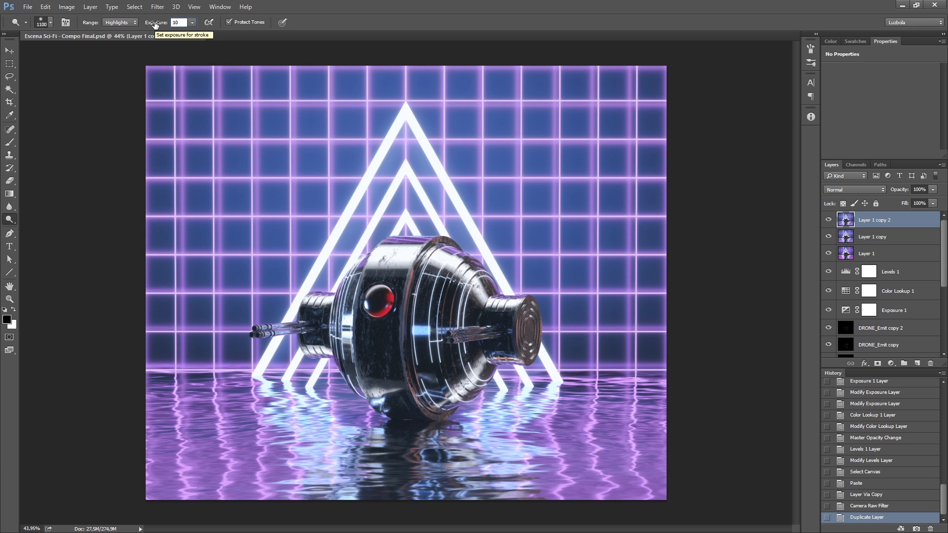
{"action": "key", "text": "Return"}
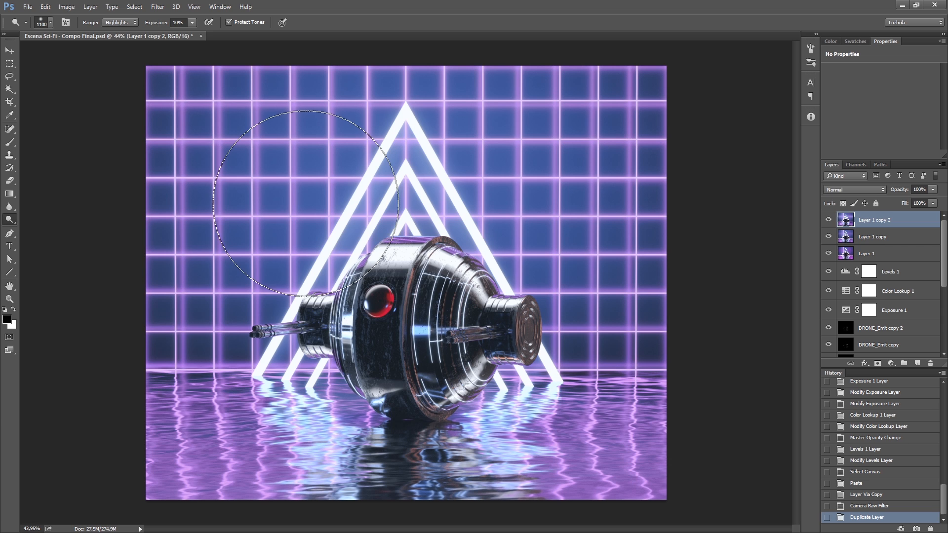
{"action": "right_click", "coordinate": [306, 203]}
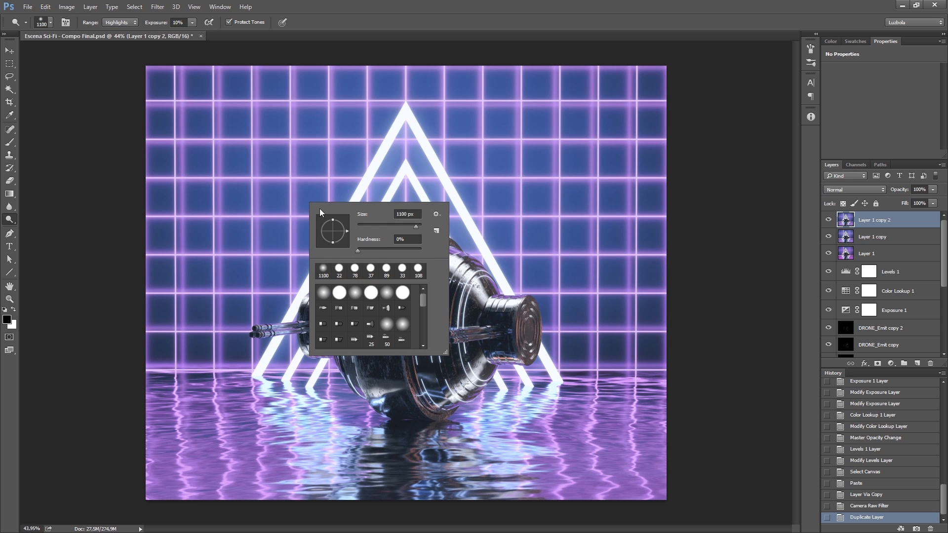
{"action": "left_click", "coordinate": [361, 226]}
{"action": "left_click", "coordinate": [361, 226]}
{"action": "left_click_drag", "start_coordinate": [361, 226], "coordinate": [360, 226]}
{"action": "key", "text": "space"}
{"action": "key", "text": "Return"}
- Dodge the bright neon grid lines and their intersections on the left part of the back wall
{"action": "left_click_drag", "start_coordinate": [287, 221], "coordinate": [330, 213]}
{"action": "mouse_move", "coordinate": [331, 148]}
{"action": "left_mouse_down"}
{"action": "mouse_move", "coordinate": [324, 287]}
{"action": "mouse_move", "coordinate": [357, 278]}
{"action": "left_mouse_up"}
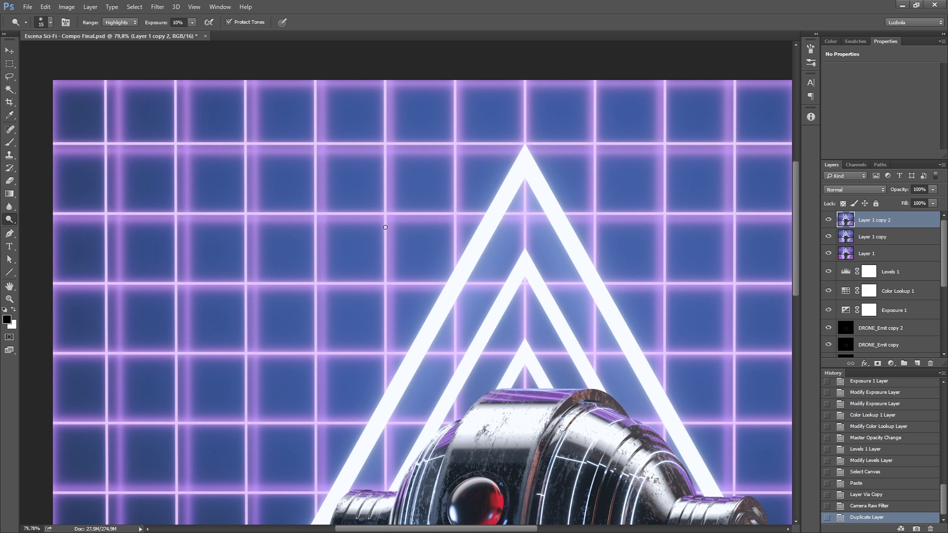
{"action": "key", "text": "r"}
{"action": "mouse_move", "coordinate": [409, 211]}
{"action": "left_mouse_down"}
{"action": "mouse_move", "coordinate": [349, 259]}
{"action": "mouse_move", "coordinate": [365, 314]}
{"action": "left_mouse_up"}
{"action": "left_click_drag", "start_coordinate": [367, 320], "coordinate": [377, 353]}
{"action": "left_click_drag", "start_coordinate": [349, 259], "coordinate": [366, 316]}
{"action": "left_click_drag", "start_coordinate": [300, 341], "coordinate": [312, 376]}
{"action": "left_click_drag", "start_coordinate": [313, 382], "coordinate": [318, 402]}
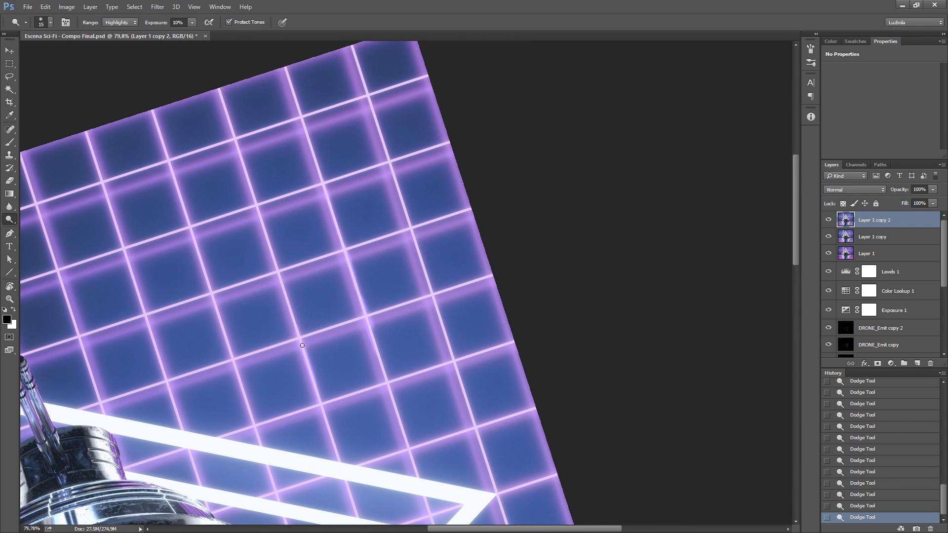
{"action": "left_click_drag", "start_coordinate": [138, 292], "coordinate": [161, 362]}
{"action": "key", "text": "space"}
{"action": "left_click_drag", "start_coordinate": [185, 381], "coordinate": [255, 315]}
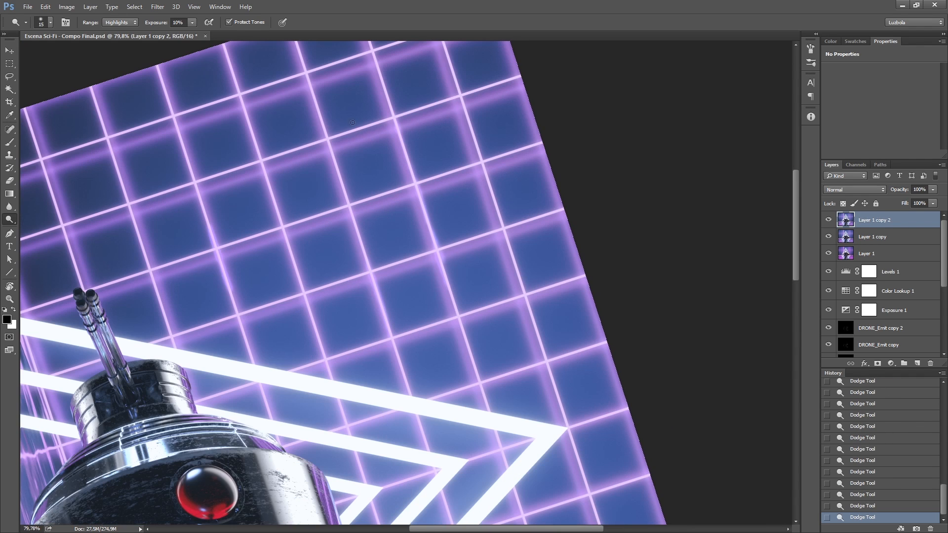
- Set the Dodge exposure to 50% and brighten grid lines on the right part of the back wall
{"action": "left_click", "coordinate": [157, 23]}
{"action": "type", "text": "50"}
{"action": "key", "text": "Return"}
{"action": "left_click_drag", "start_coordinate": [350, 327], "coordinate": [291, 152]}
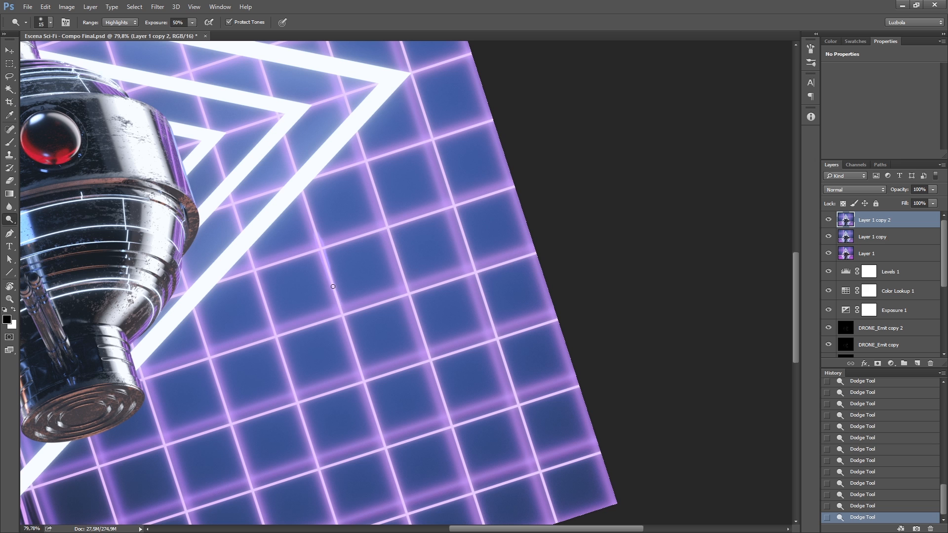
{"action": "left_click_drag", "start_coordinate": [360, 373], "coordinate": [342, 277]}
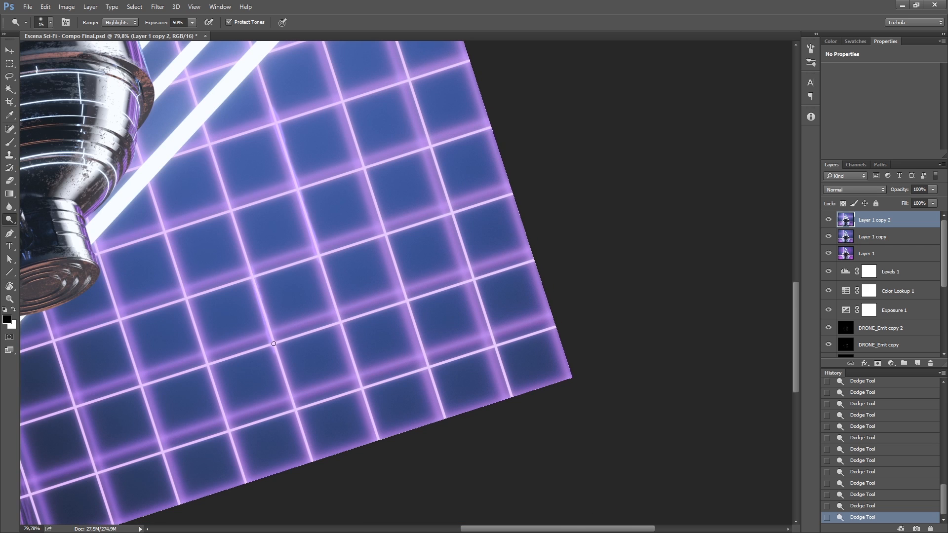
{"action": "mouse_move", "coordinate": [273, 344]}
{"action": "left_mouse_down"}
{"action": "mouse_move", "coordinate": [281, 366]}
{"action": "mouse_move", "coordinate": [396, 262]}
{"action": "left_mouse_up"}
{"action": "left_click_drag", "start_coordinate": [284, 274], "coordinate": [310, 348]}
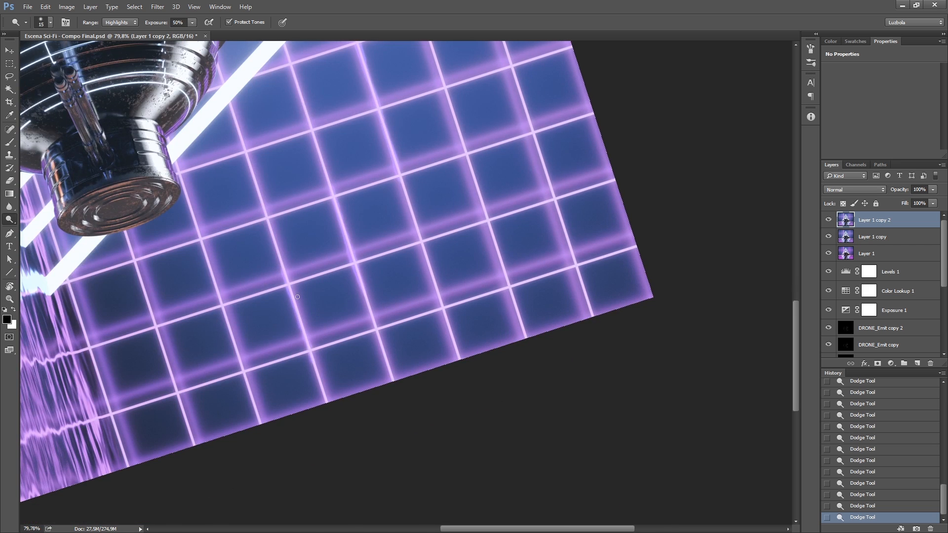
- Dodge further horizontal and vertical grid line segments around the white triangles on the back wall
{"action": "key", "text": "Escape"}
{"action": "mouse_move", "coordinate": [313, 232]}
{"action": "left_mouse_down"}
{"action": "mouse_move", "coordinate": [361, 301]}
{"action": "mouse_move", "coordinate": [444, 295]}
{"action": "left_mouse_up"}
{"action": "left_click_drag", "start_coordinate": [367, 250], "coordinate": [367, 348]}
{"action": "left_click_drag", "start_coordinate": [501, 179], "coordinate": [390, 180]}
{"action": "left_click_drag", "start_coordinate": [345, 207], "coordinate": [620, 164]}
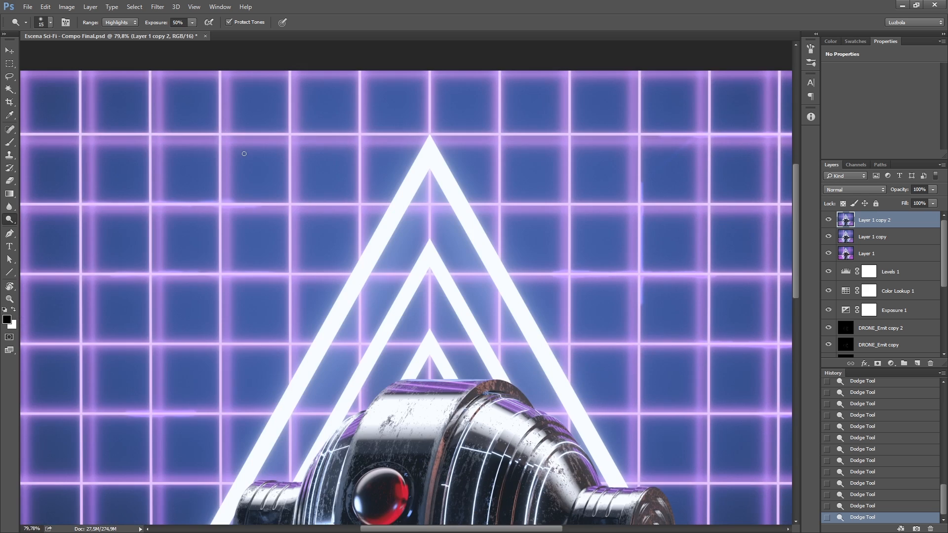
{"action": "left_click_drag", "start_coordinate": [222, 133], "coordinate": [429, 133]}
{"action": "left_click_drag", "start_coordinate": [282, 361], "coordinate": [473, 214]}
{"action": "left_click_drag", "start_coordinate": [271, 253], "coordinate": [272, 126]}
{"action": "left_click_drag", "start_coordinate": [306, 316], "coordinate": [177, 168]}
{"action": "left_click_drag", "start_coordinate": [149, 237], "coordinate": [148, 267]}
{"action": "left_click_drag", "start_coordinate": [239, 135], "coordinate": [192, 422]}
{"action": "mouse_move", "coordinate": [304, 220]}
{"action": "left_mouse_down"}
{"action": "mouse_move", "coordinate": [305, 188]}
{"action": "mouse_move", "coordinate": [269, 200]}
{"action": "left_mouse_up"}
{"action": "left_click_drag", "start_coordinate": [307, 253], "coordinate": [307, 153]}
- Dodge highlights on the drone's body with brush sizes of 60 px and 35 px, and compare the layer before and after
{"action": "left_click_drag", "start_coordinate": [417, 462], "coordinate": [413, 275]}
{"action": "key", "text": "bracketright"}
{"action": "key", "text": "bracketright"}
{"action": "key", "text": "bracketright"}
{"action": "key", "text": "bracketright"}
{"action": "key", "text": "bracketright"}
{"action": "key", "text": "bracketright"}
{"action": "key", "text": "bracketright"}
{"action": "key", "text": "bracketright"}
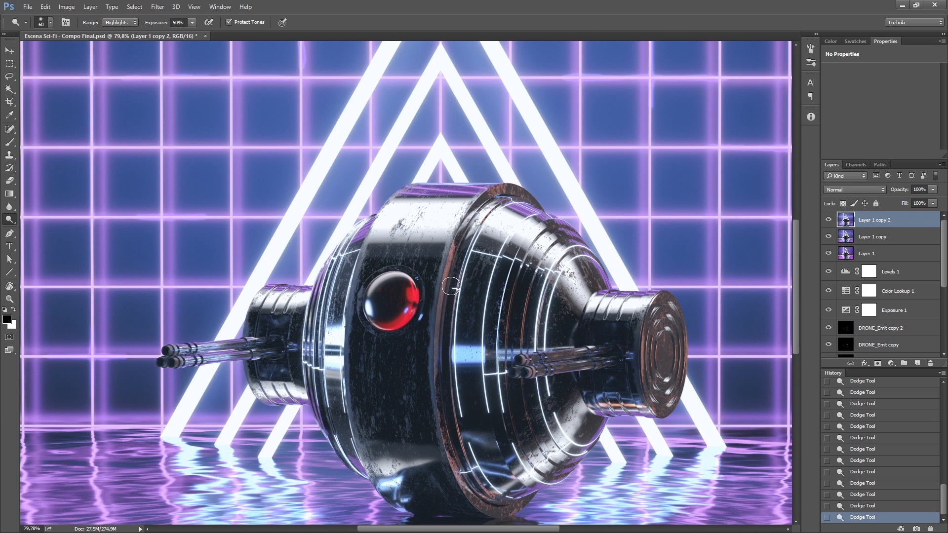
{"action": "key", "text": "bracketleft"}
{"action": "key", "text": "bracketleft"}
{"action": "key", "text": "bracketleft"}
{"action": "key", "text": "bracketleft"}
{"action": "key", "text": "bracketleft"}
{"action": "scroll", "coordinate": [431, 354], "scroll_direction": "down", "scroll_amount": 3}
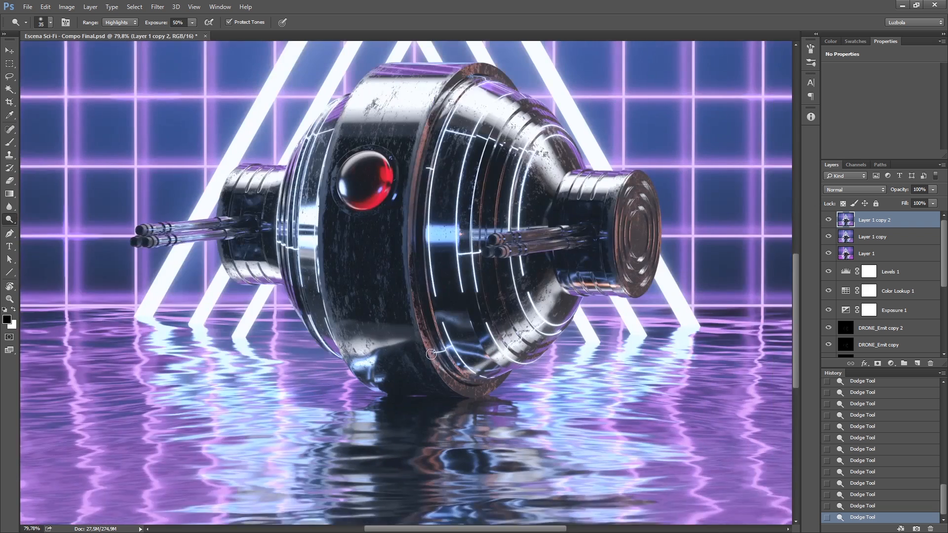
{"action": "scroll", "coordinate": [431, 354], "scroll_direction": "down", "scroll_amount": 4}
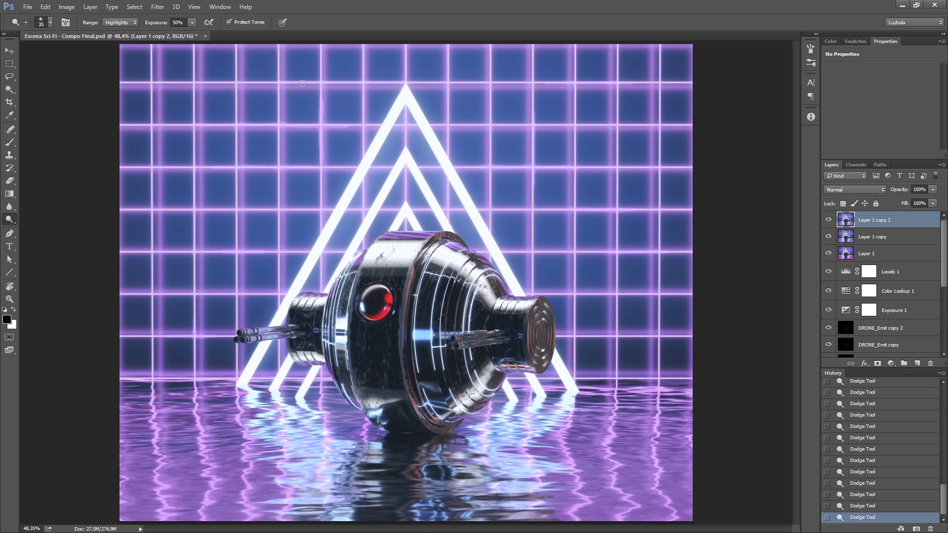
{"action": "left_click", "coordinate": [829, 222]}
{"action": "left_click", "coordinate": [829, 222]}
- Erase overly strong dodging on the upper grid with a 300 px eraser and merge the layer down into Layer 1 copy
{"action": "left_click", "coordinate": [9, 180]}
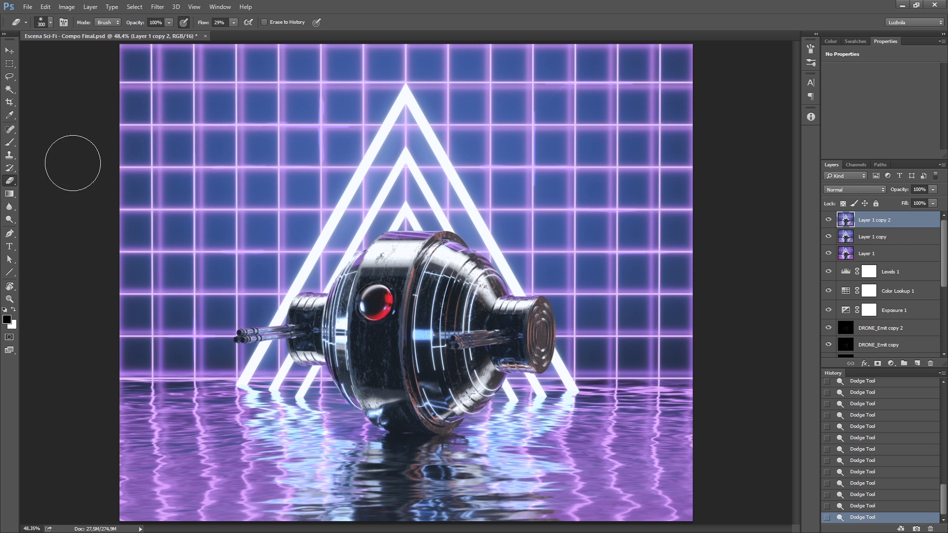
{"action": "left_click", "coordinate": [316, 122]}
{"action": "left_click", "coordinate": [317, 121]}
{"action": "left_click", "coordinate": [317, 122]}
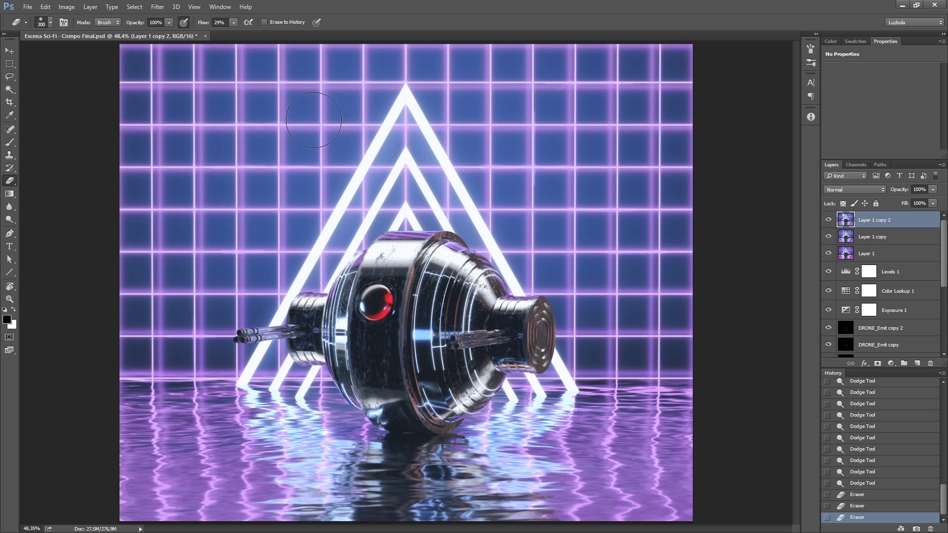
{"action": "left_click", "coordinate": [316, 120]}
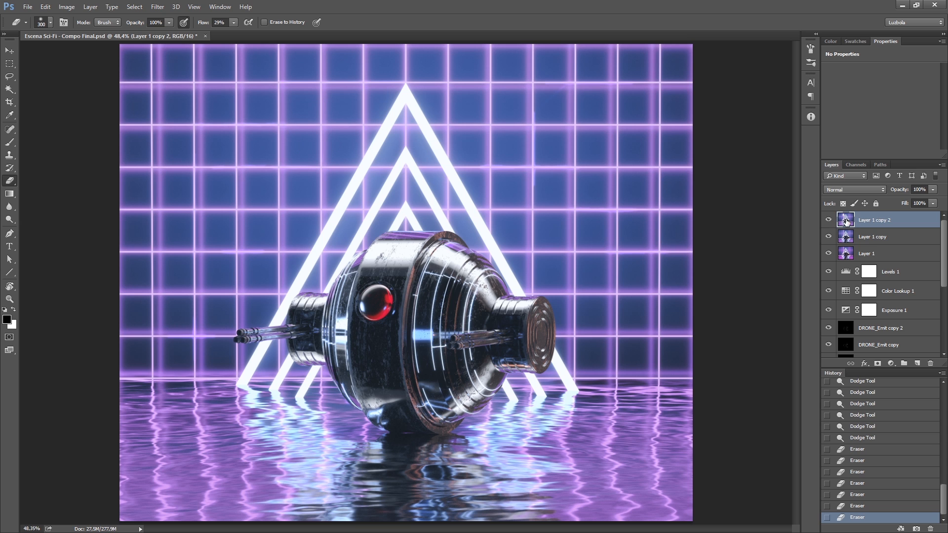
{"action": "key", "text": "ctrl+e"}
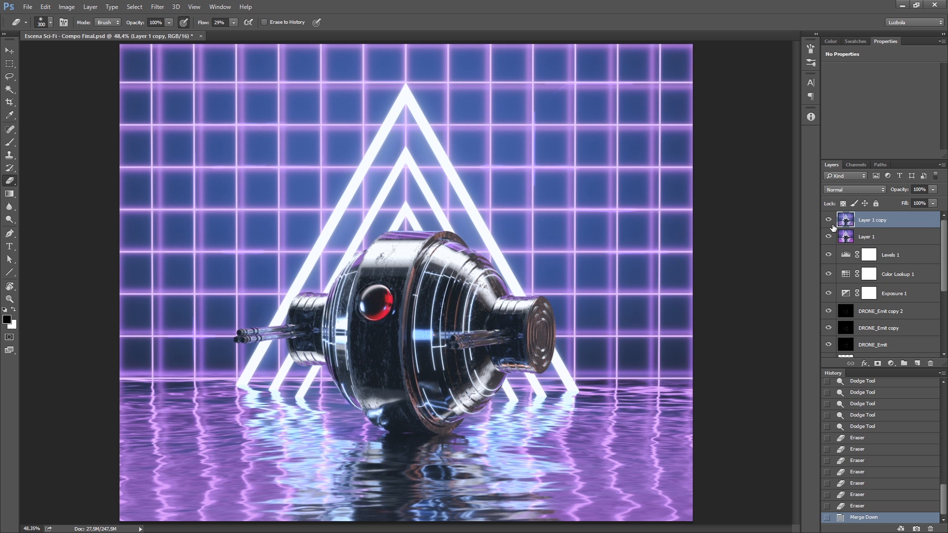
- Duplicate the merged Layer 1 copy and add grain with an amount of 30 in the Camera Raw Filter
{"action": "scroll", "coordinate": [756, 235], "scroll_direction": "down", "scroll_amount": 1}
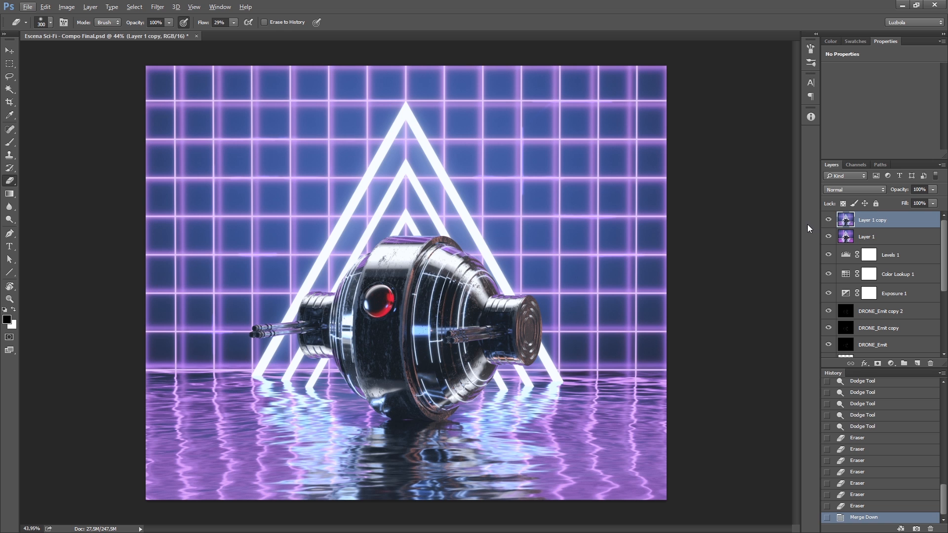
{"action": "key", "text": "ctrl+j"}
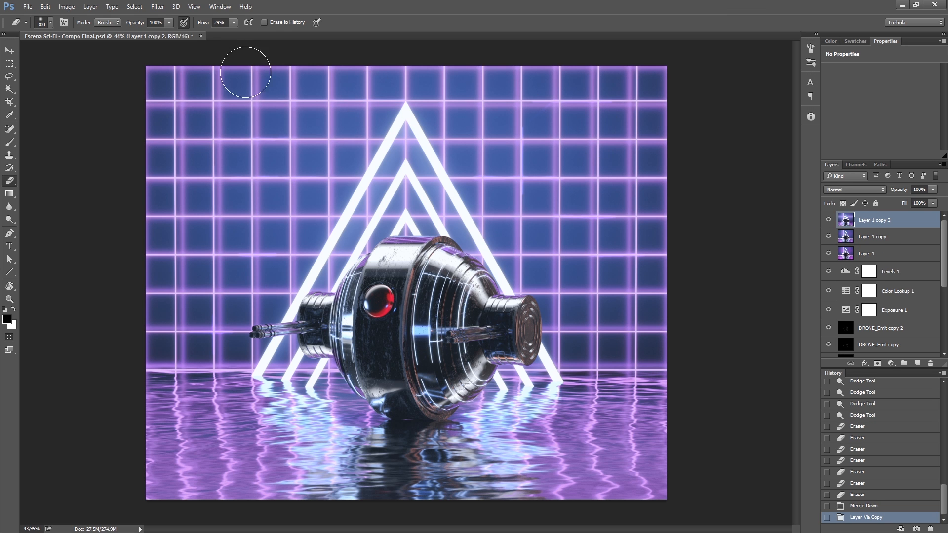
{"action": "left_click", "coordinate": [159, 7]}
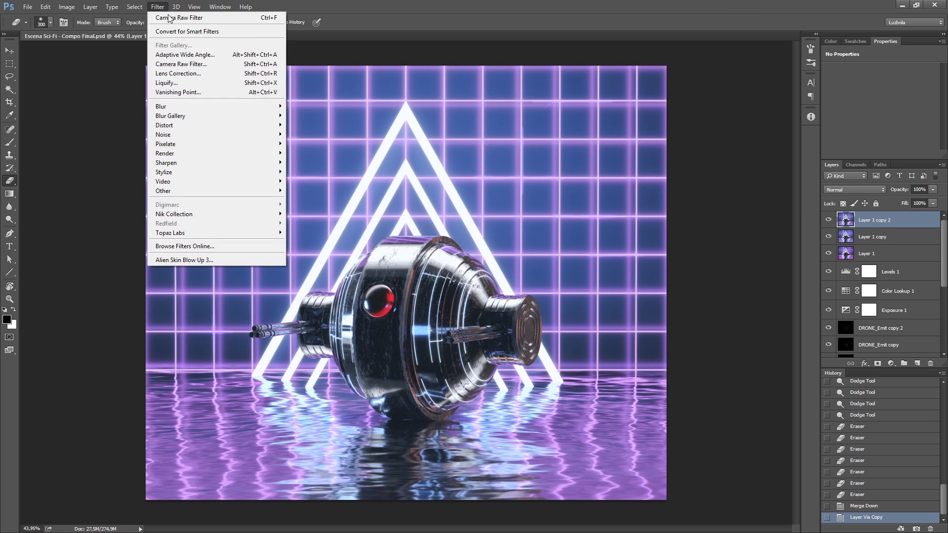
{"action": "left_click", "coordinate": [201, 65]}
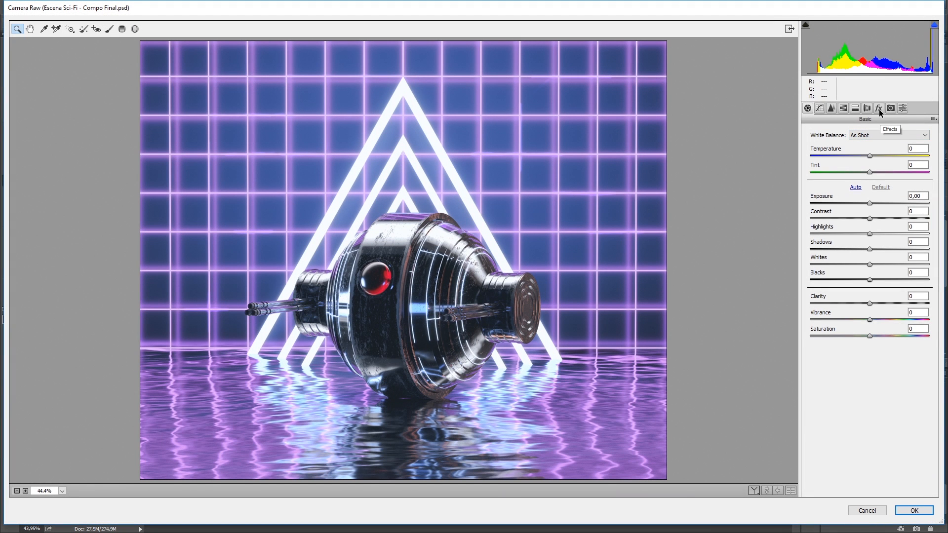
{"action": "left_click", "coordinate": [878, 108]}
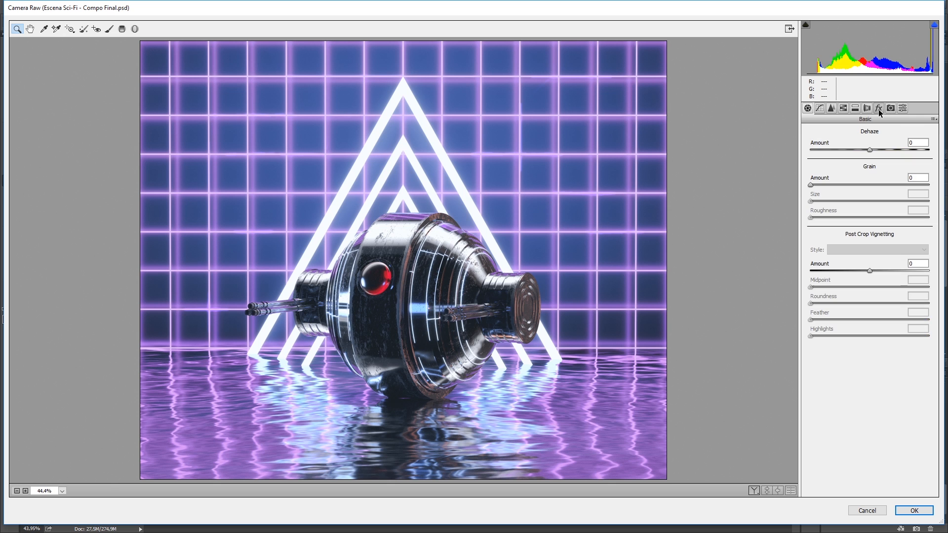
{"action": "left_click_drag", "start_coordinate": [831, 185], "coordinate": [846, 185]}
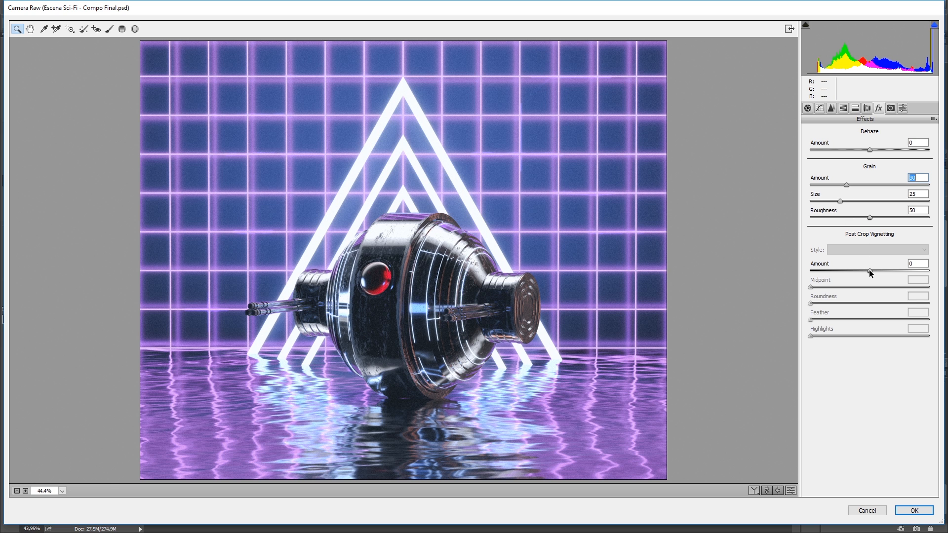
- Add a Color Priority post-crop vignette with Amount -100, Midpoint 28 and Feather 85
{"action": "left_click_drag", "start_coordinate": [869, 270], "coordinate": [808, 272]}
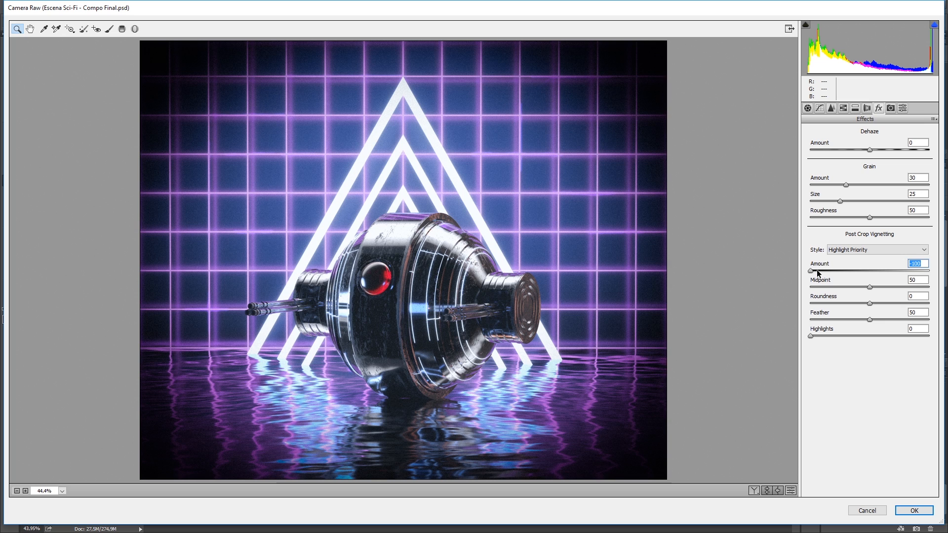
{"action": "left_click", "coordinate": [857, 250]}
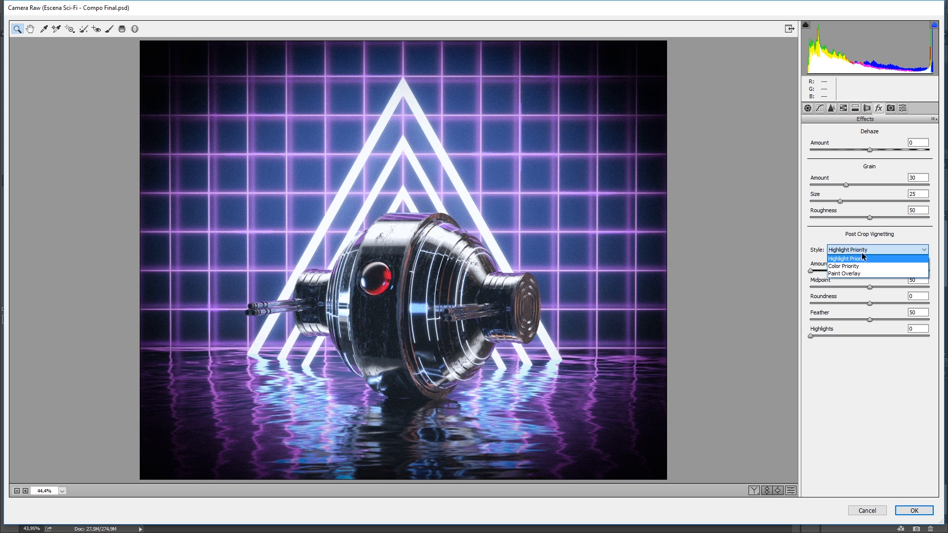
{"action": "left_click", "coordinate": [861, 266]}
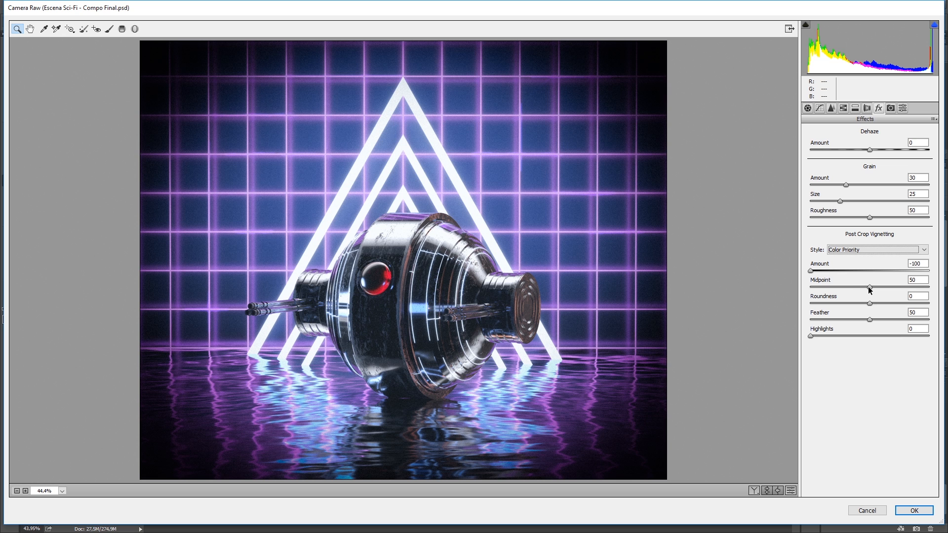
{"action": "left_click_drag", "start_coordinate": [870, 287], "coordinate": [842, 285]}
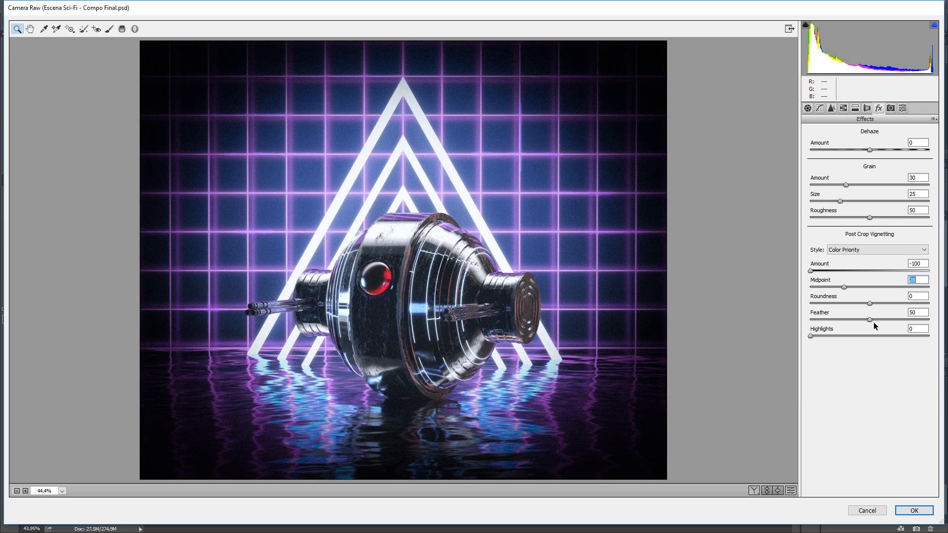
{"action": "left_click_drag", "start_coordinate": [871, 319], "coordinate": [910, 320]}
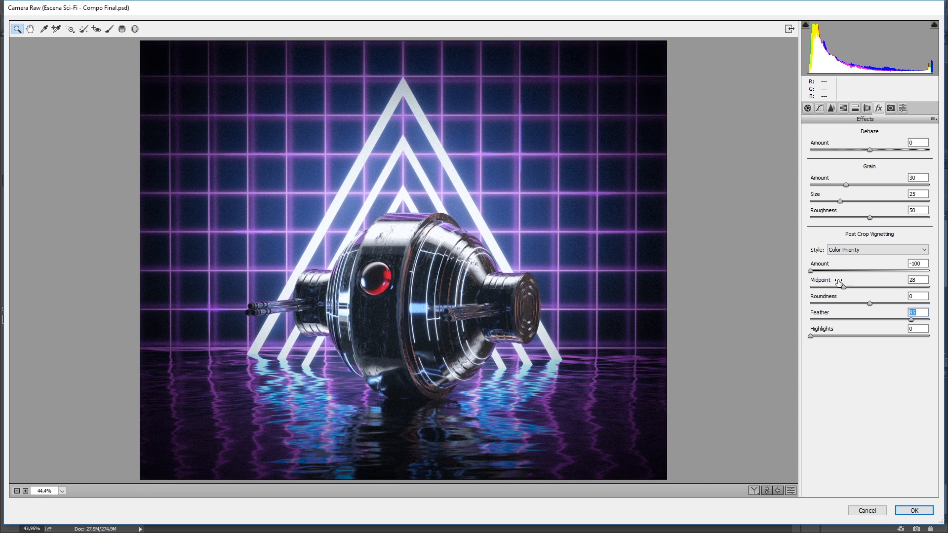
- Try weaker and stronger vignette amounts and settle on about -33
{"action": "left_click_drag", "start_coordinate": [812, 271], "coordinate": [855, 273]}
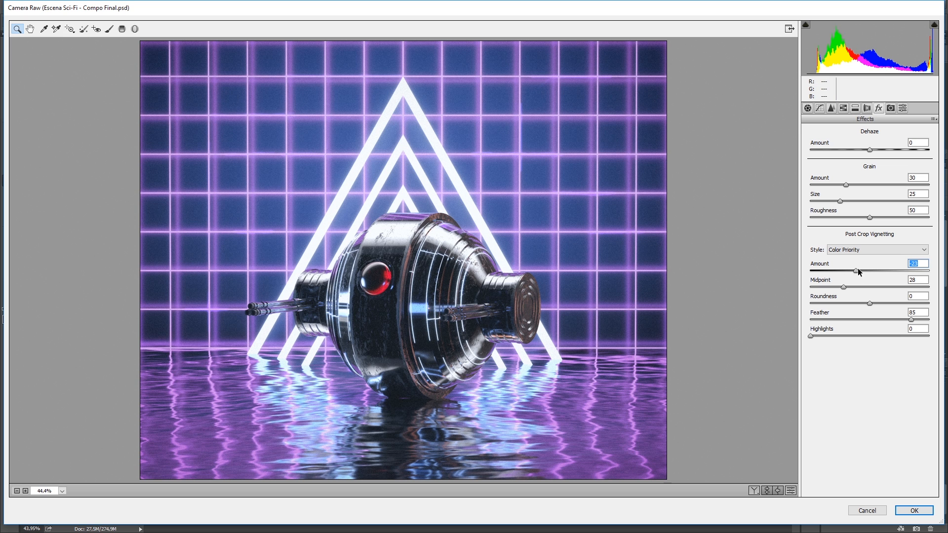
{"action": "left_click_drag", "start_coordinate": [857, 272], "coordinate": [806, 266]}
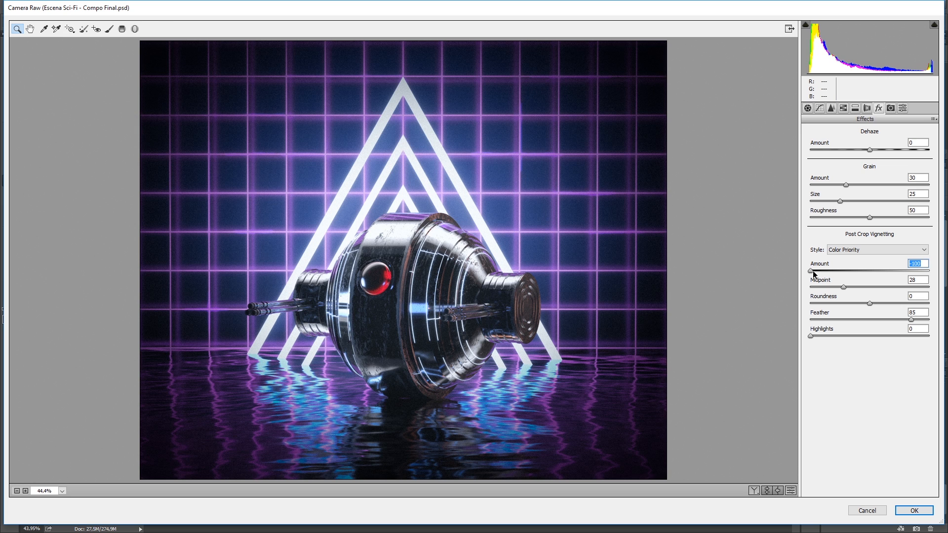
{"action": "left_click_drag", "start_coordinate": [813, 271], "coordinate": [850, 274]}
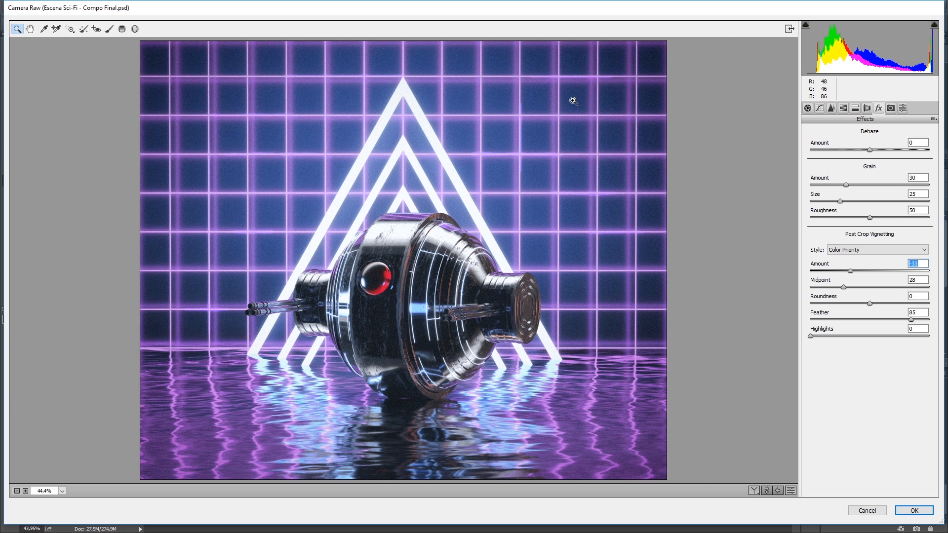
- Set the vignette amount to about -25, apply the Camera Raw Filter and compare the image with and without Layer 1 copy 2
{"action": "left_click_drag", "start_coordinate": [850, 270], "coordinate": [855, 271]}
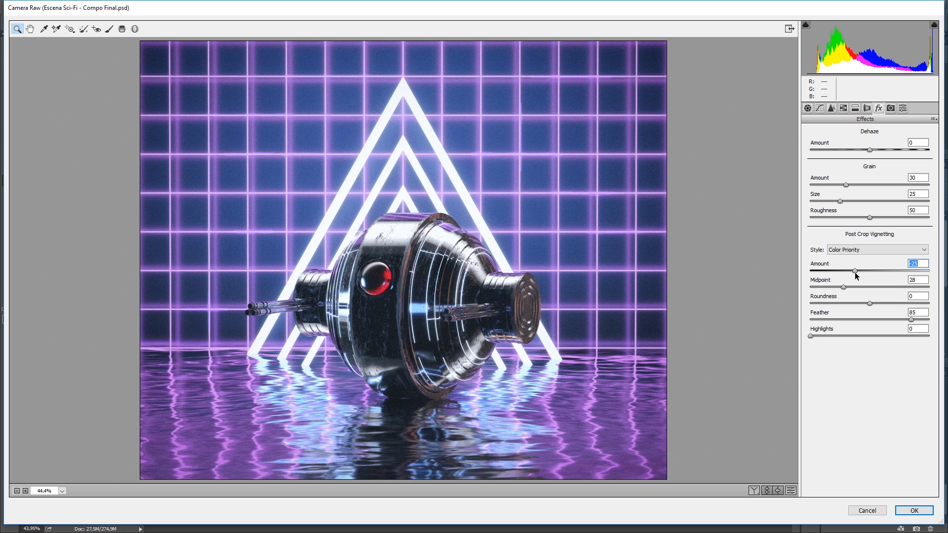
{"action": "left_click", "coordinate": [911, 511]}
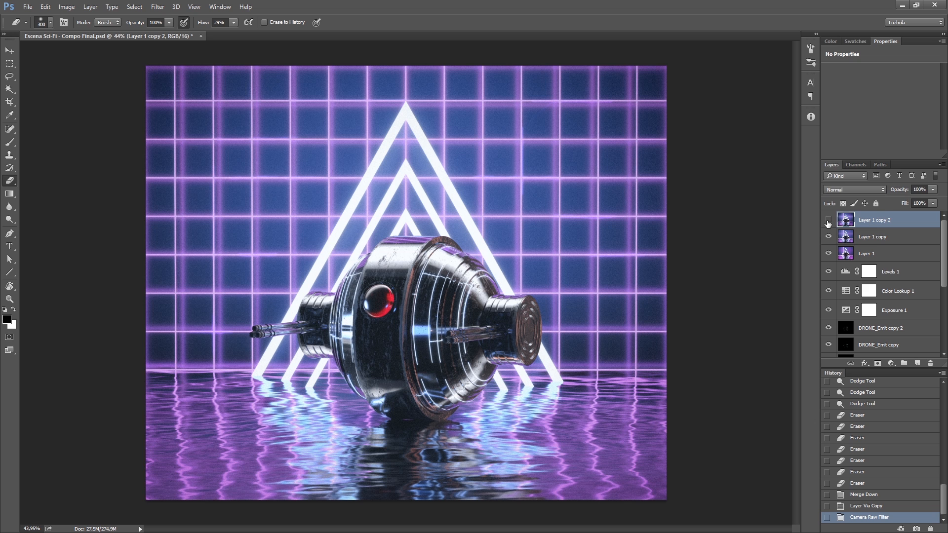
{"action": "left_click", "coordinate": [828, 220]}
{"action": "left_click", "coordinate": [829, 221]}
{"action": "left_click", "coordinate": [828, 221]}
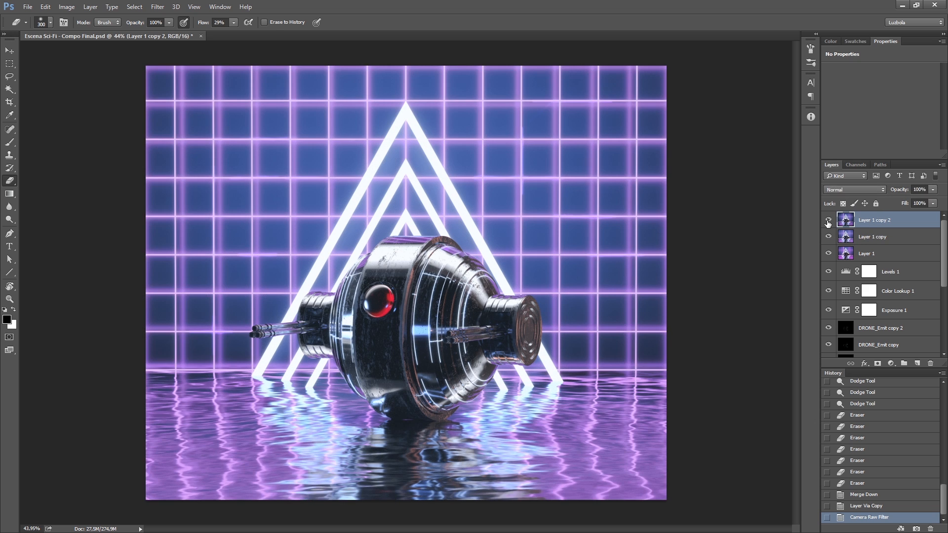
{"action": "left_click", "coordinate": [829, 221]}
{"action": "left_click", "coordinate": [829, 221]}
{"action": "left_click", "coordinate": [829, 221]}
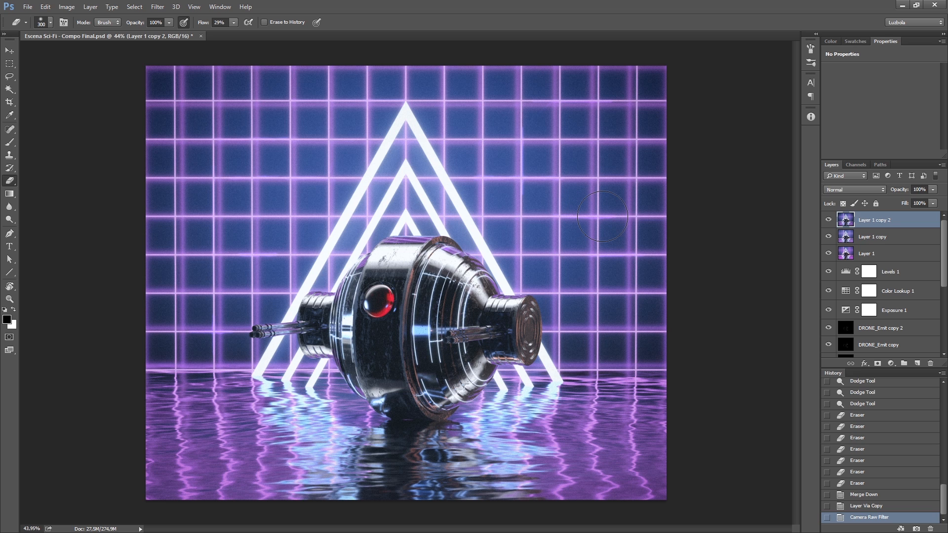
- Copy the whole Red channel and paste it as a new grayscale layer above Layer 1 copy 2
{"action": "left_click", "coordinate": [854, 166]}
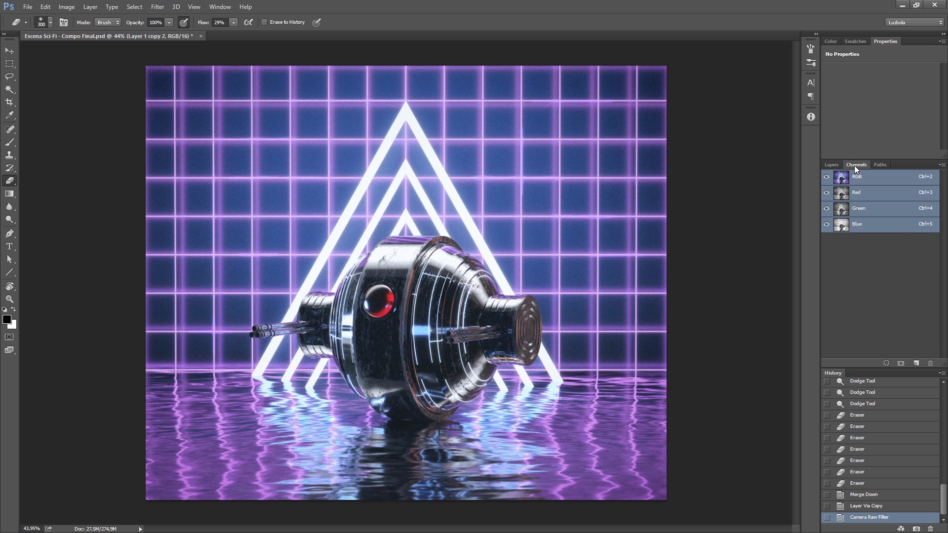
{"action": "left_click", "coordinate": [841, 196]}
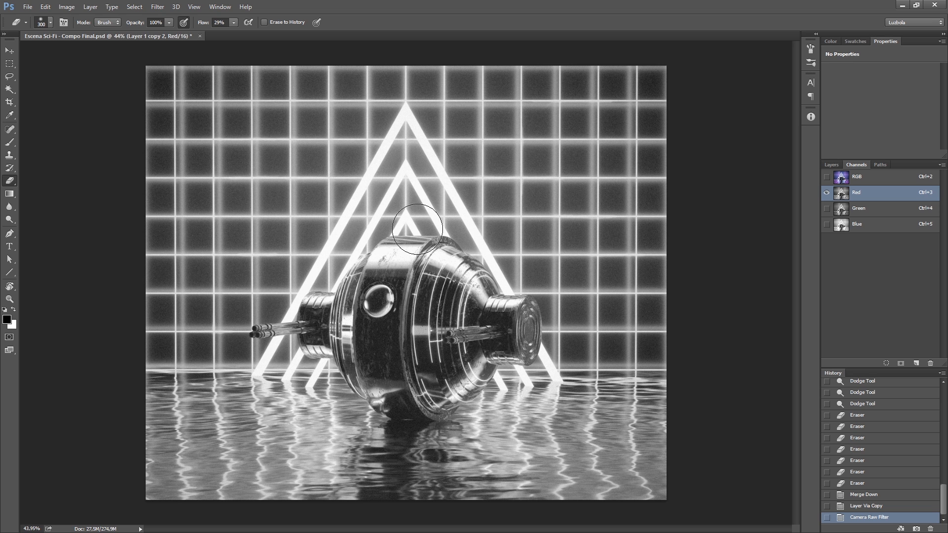
{"action": "key", "text": "ctrl+a"}
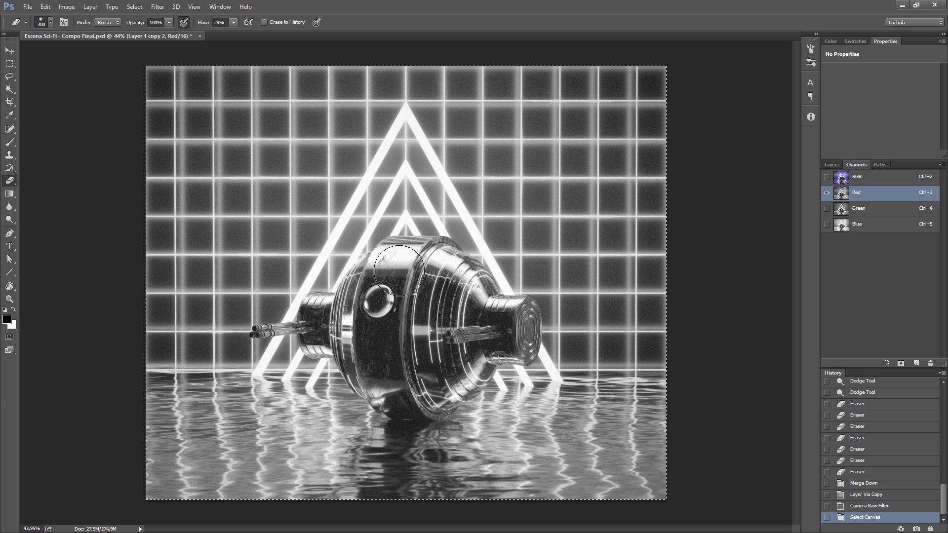
{"action": "left_click", "coordinate": [842, 179]}
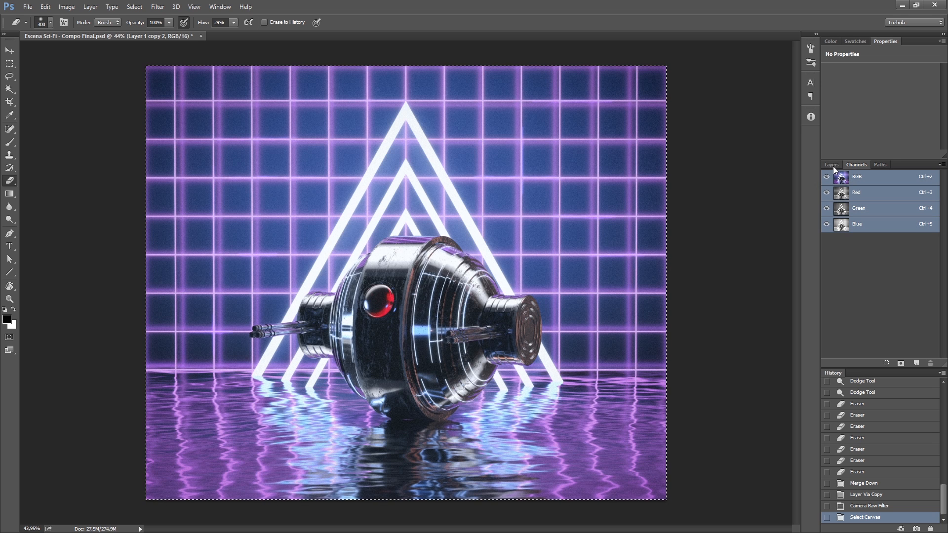
{"action": "left_click", "coordinate": [832, 165]}
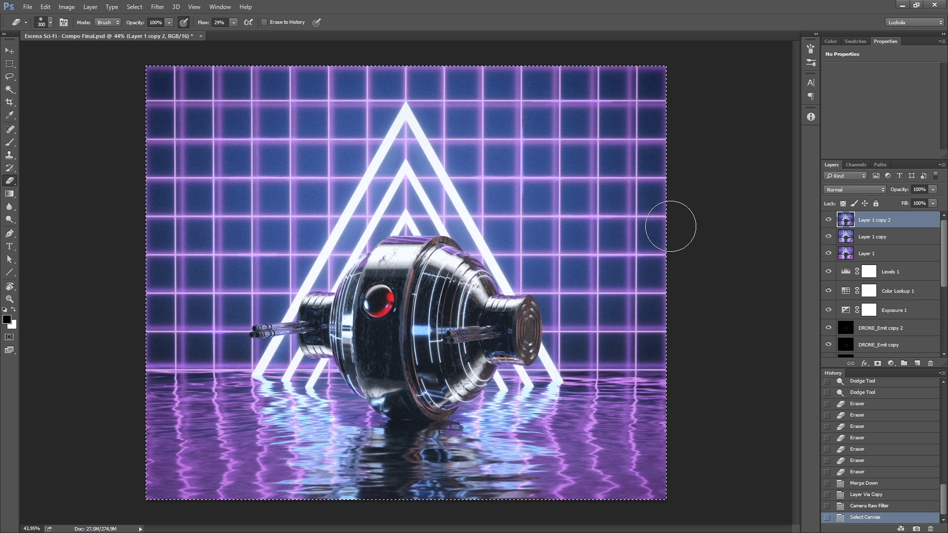
{"action": "key", "text": "ctrl+v"}
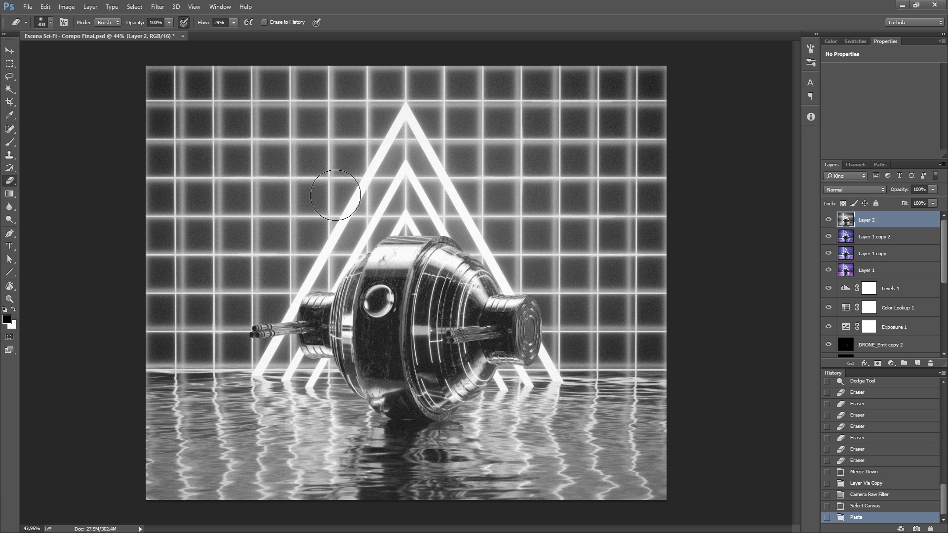
- Apply a Lens Correction to the pasted grayscale layer with a custom Remove Distortion value of 2
{"action": "left_click", "coordinate": [159, 7]}
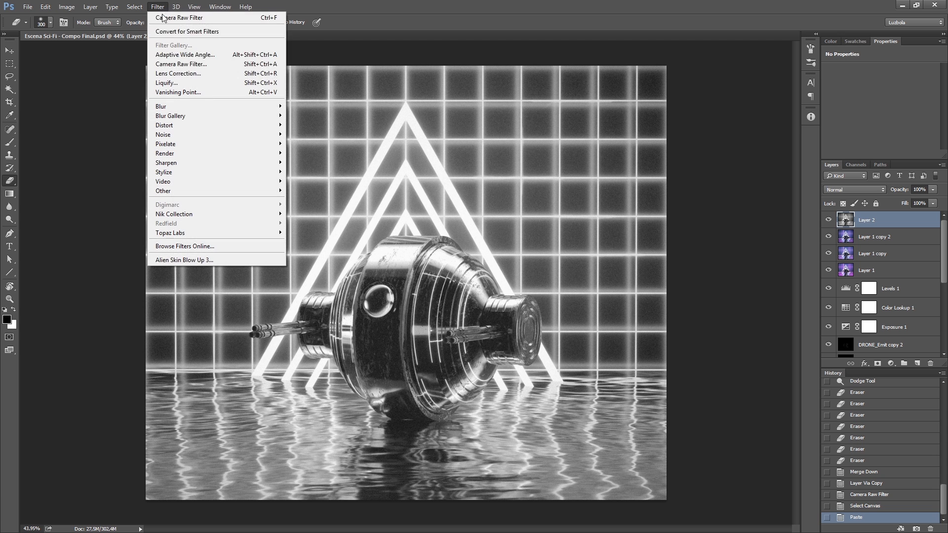
{"action": "left_click", "coordinate": [197, 74]}
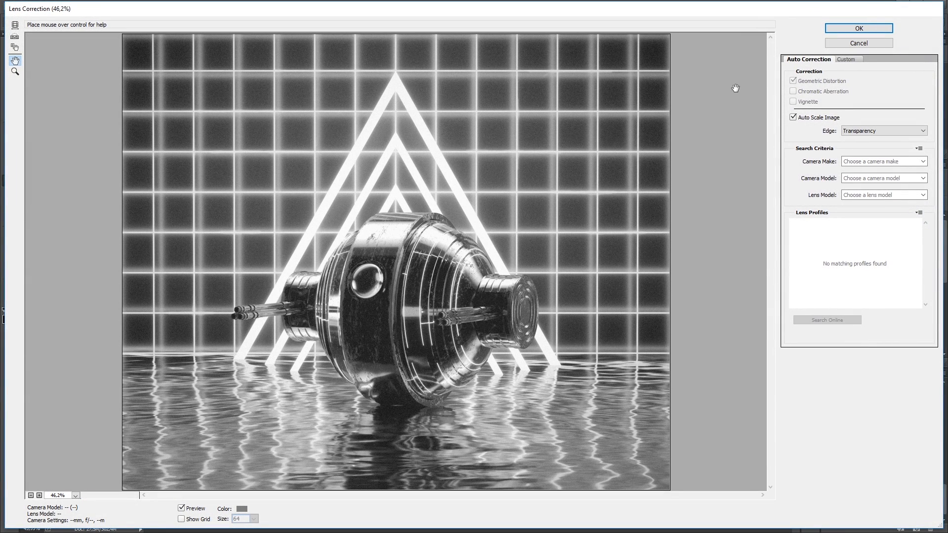
{"action": "left_click", "coordinate": [845, 58]}
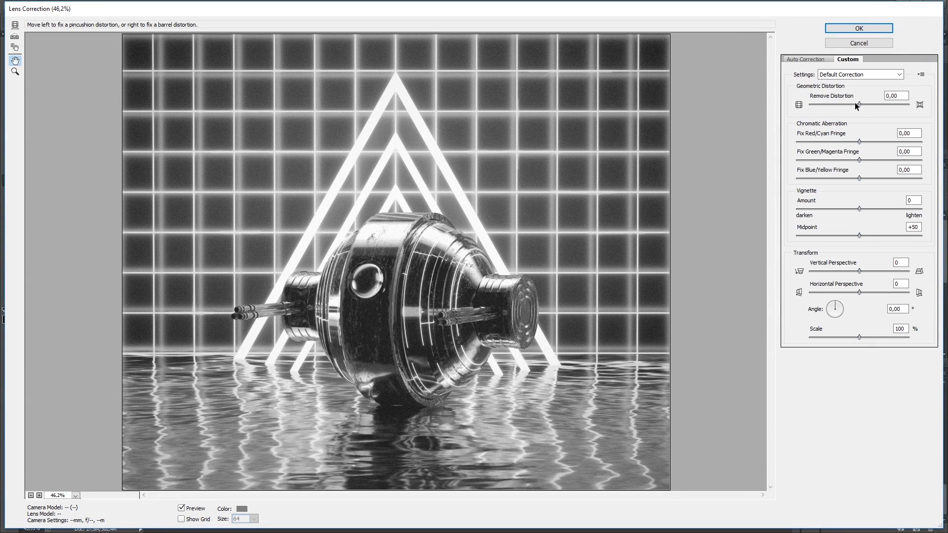
{"action": "mouse_move", "coordinate": [860, 104]}
{"action": "left_mouse_down"}
{"action": "mouse_move", "coordinate": [848, 102]}
{"action": "mouse_move", "coordinate": [875, 104]}
{"action": "mouse_move", "coordinate": [854, 105]}
{"action": "mouse_move", "coordinate": [864, 105]}
{"action": "left_mouse_up"}
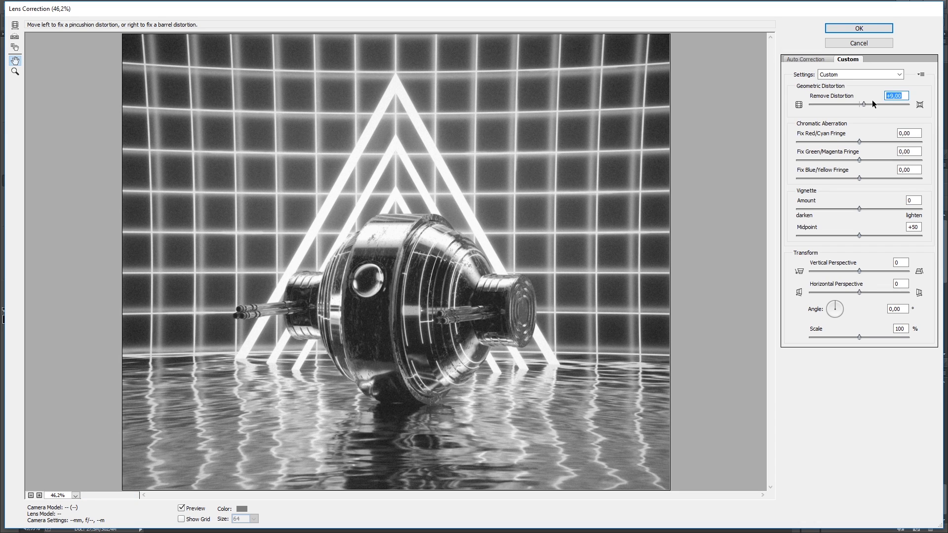
{"action": "type", "text": "2"}
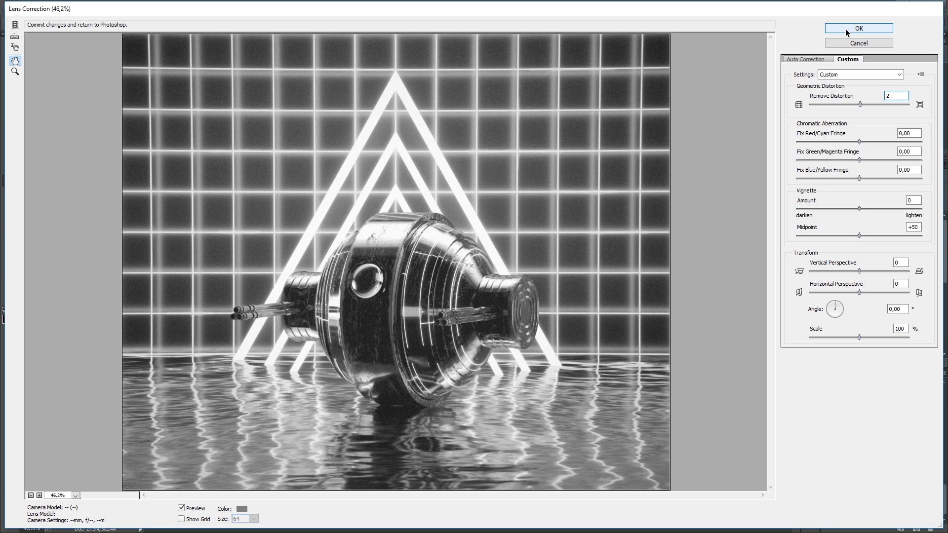
{"action": "left_click", "coordinate": [845, 29]}
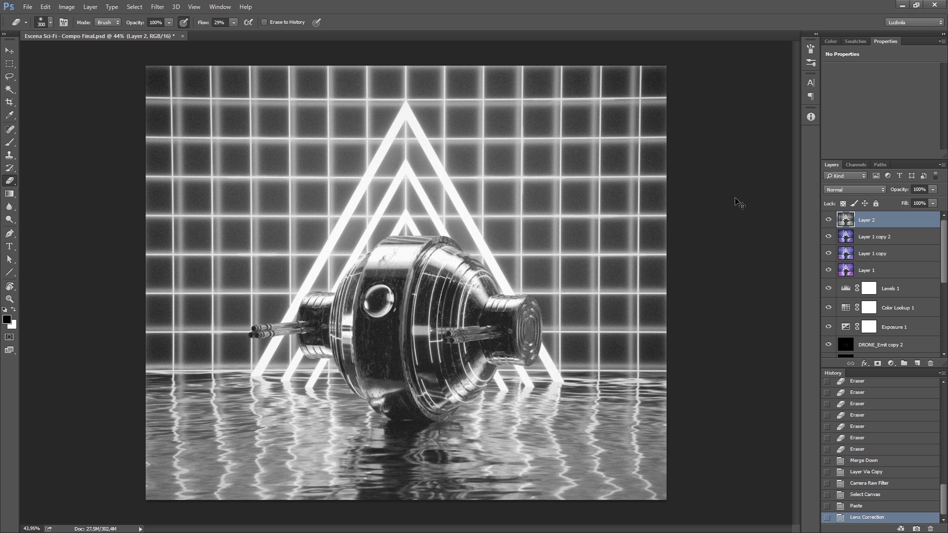
- Copy the entire canvas of the distorted grayscale Layer 2 and delete that layer
{"action": "key", "text": "ctrl+a"}
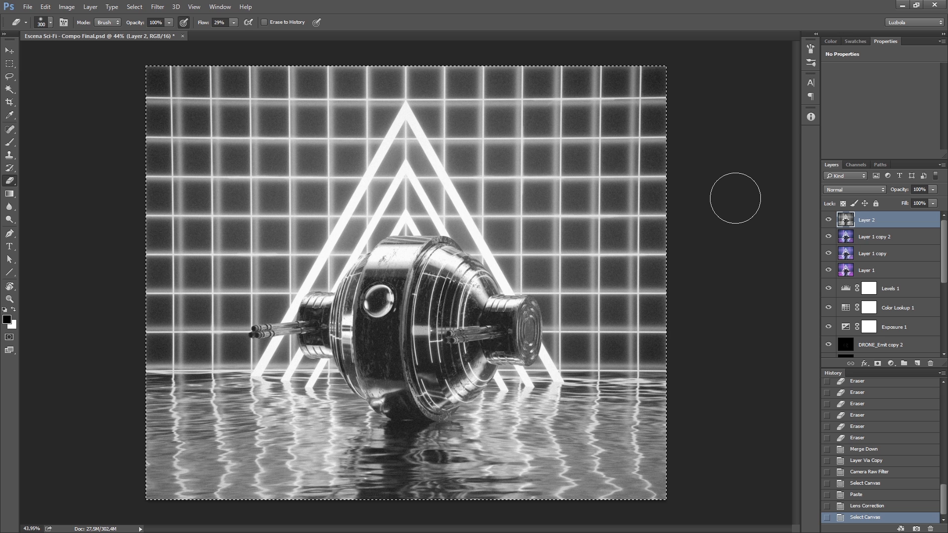
{"action": "left_click", "coordinate": [856, 237], "text": "shift"}
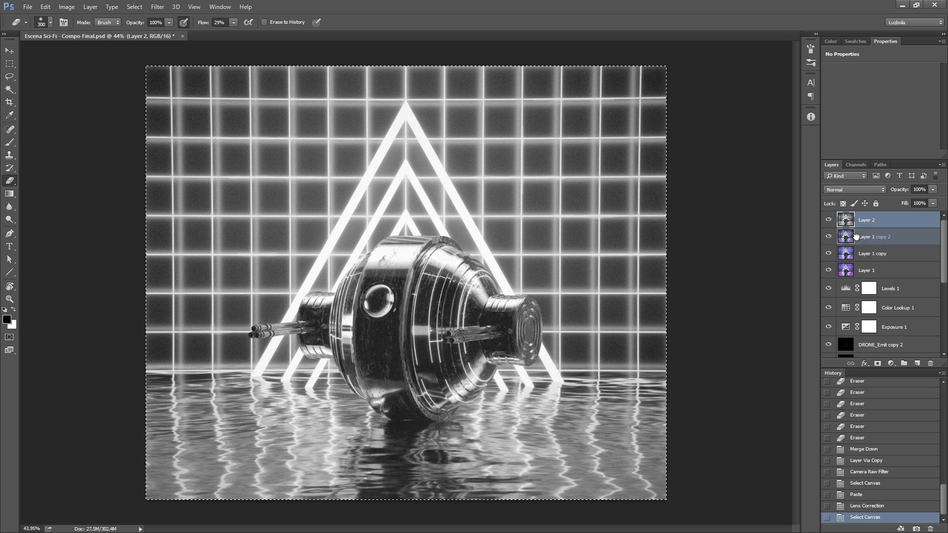
{"action": "left_click_drag", "start_coordinate": [856, 237], "coordinate": [930, 363]}
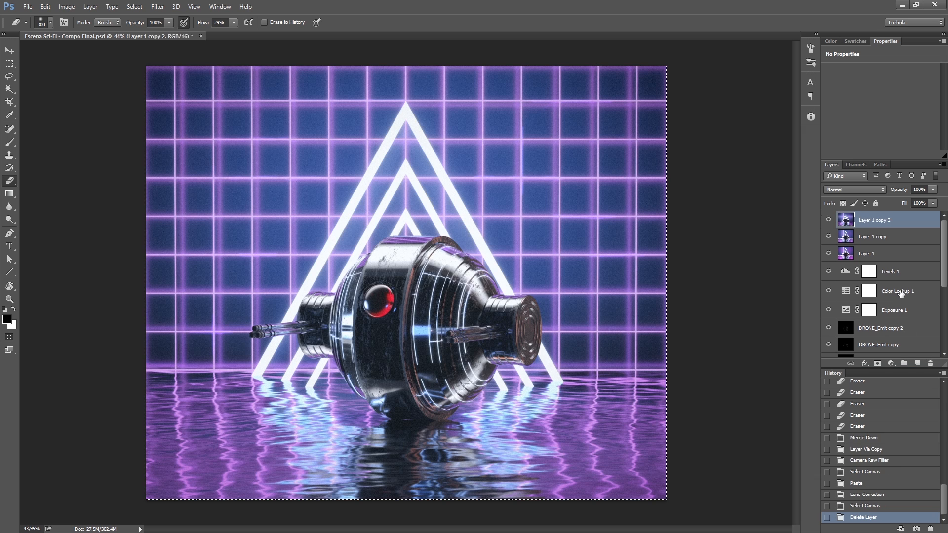
- Paste the distorted grayscale image into the Red channel of Layer 1 copy 2, restore the RGB view and deselect
{"action": "left_click", "coordinate": [854, 165]}
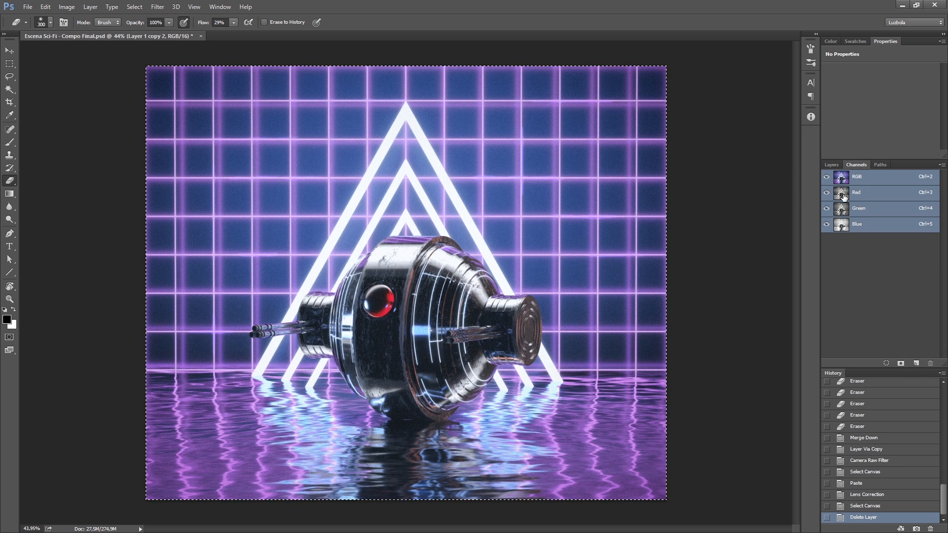
{"action": "left_click", "coordinate": [844, 197]}
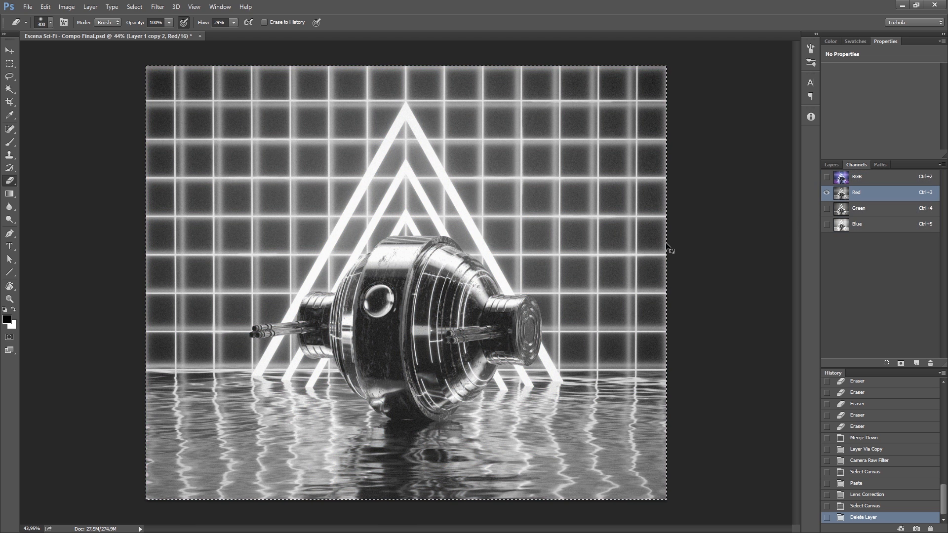
{"action": "key", "text": "ctrl+v"}
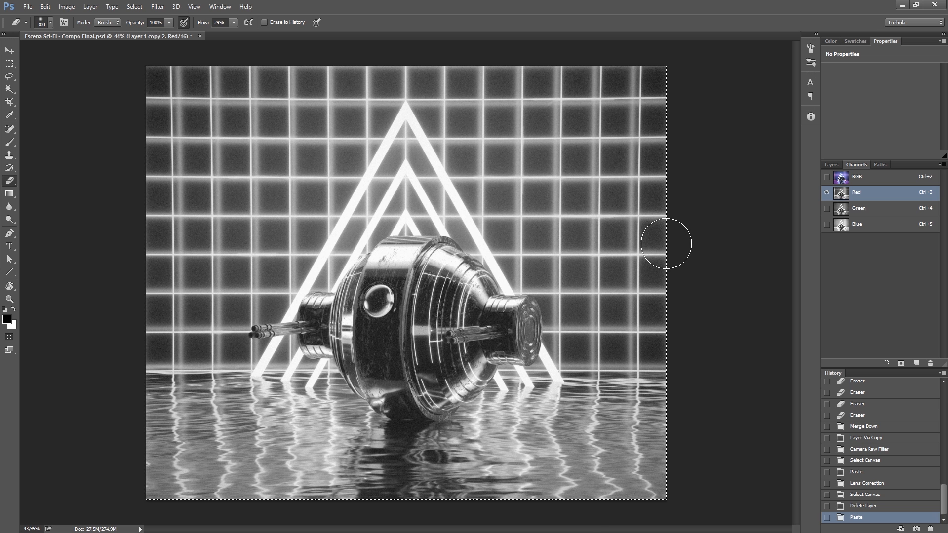
{"action": "left_click", "coordinate": [841, 178]}
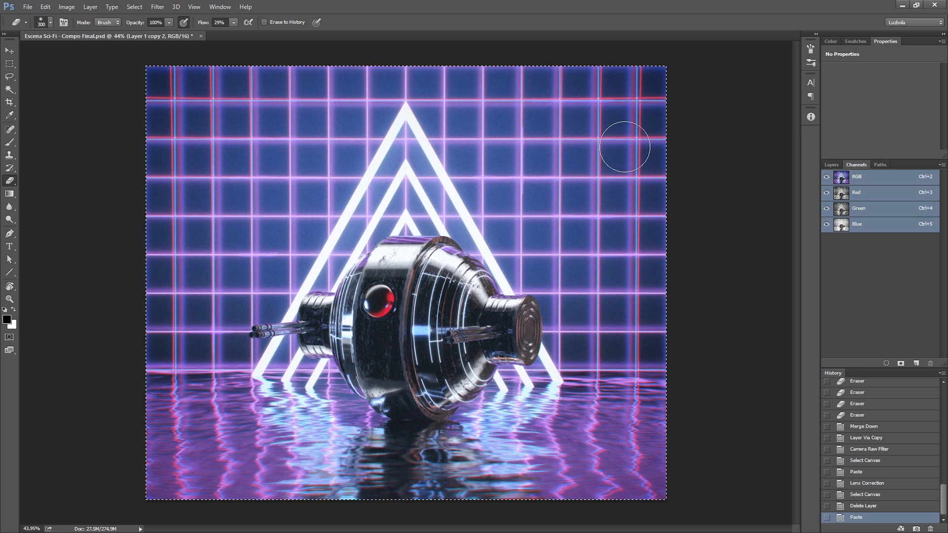
{"action": "key", "text": "v"}
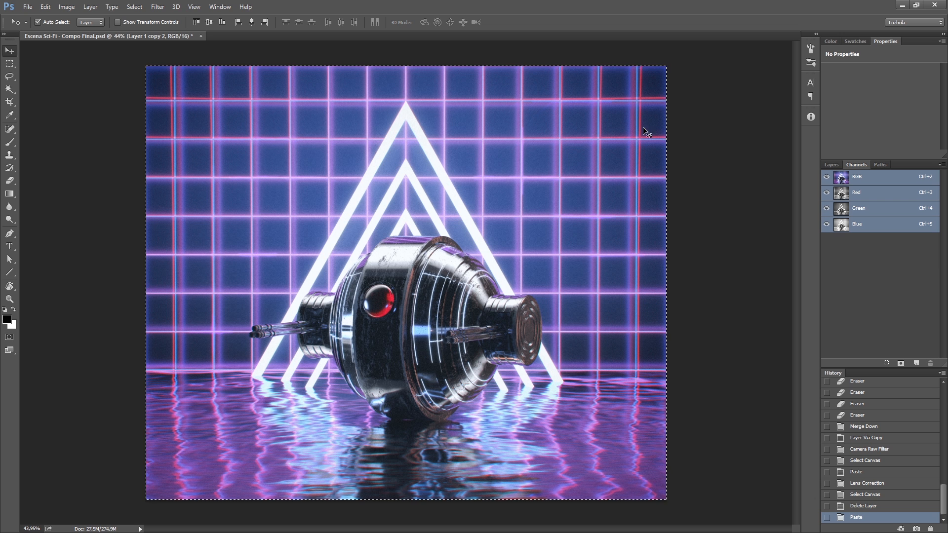
{"action": "key", "text": "ctrl+d"}
- Examine the colour fringing along the grid lines in the image's upper right corner and across the whole picture
{"action": "scroll", "coordinate": [644, 128], "scroll_direction": "up", "scroll_amount": 2}
{"action": "scroll", "coordinate": [659, 123], "scroll_direction": "up", "scroll_amount": 2}
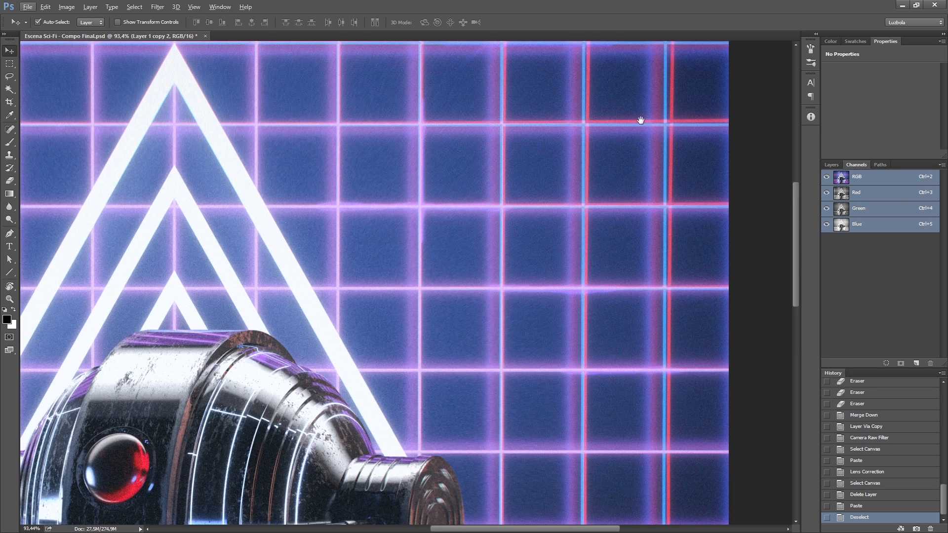
{"action": "left_click_drag", "start_coordinate": [641, 120], "coordinate": [565, 173]}
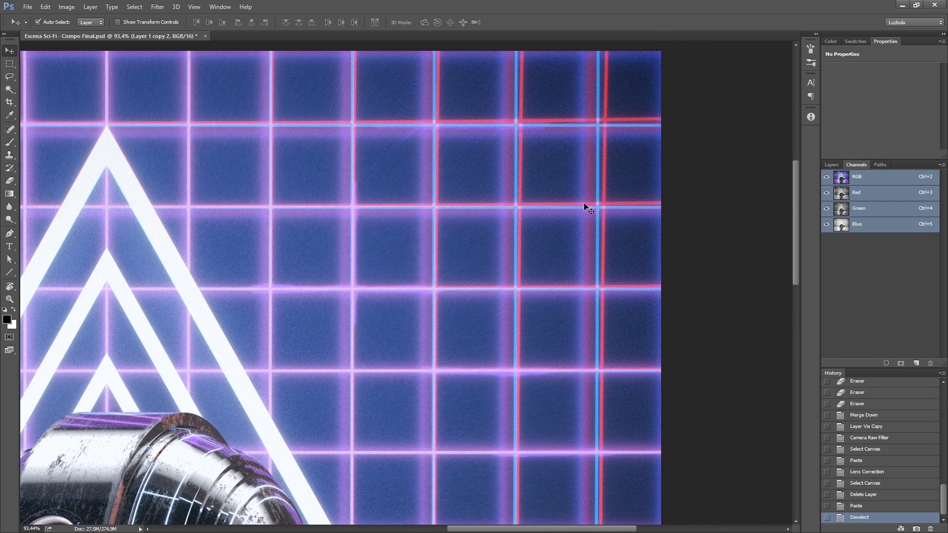
{"action": "left_click_drag", "start_coordinate": [627, 150], "coordinate": [603, 208]}
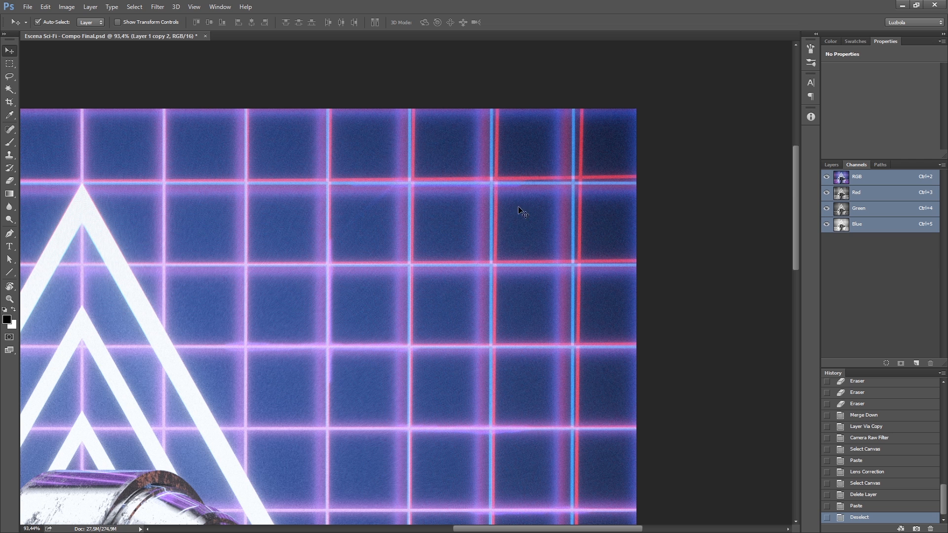
{"action": "key", "text": "ctrl+0"}
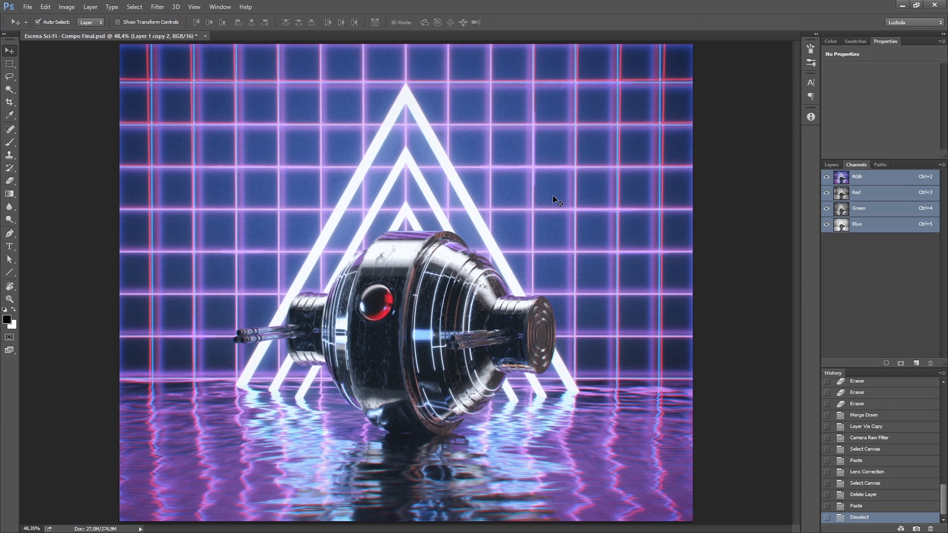
{"action": "key", "text": "ctrl+minus"}
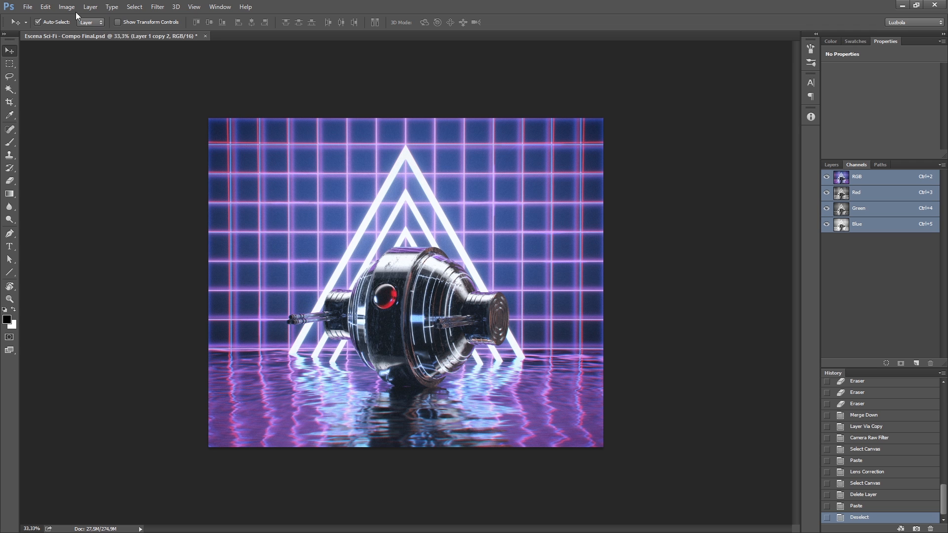
{"action": "left_click", "coordinate": [25, 7]}
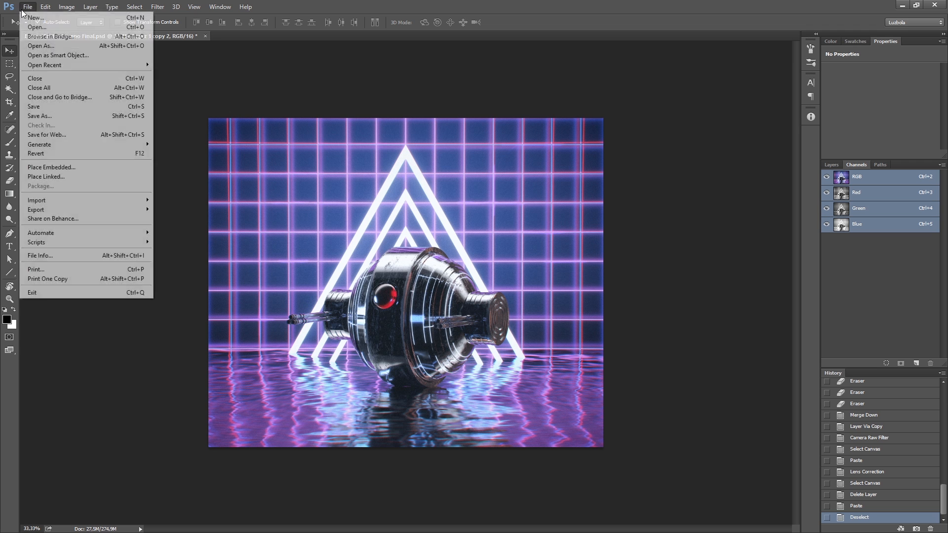
{"action": "left_click", "coordinate": [88, 116]}
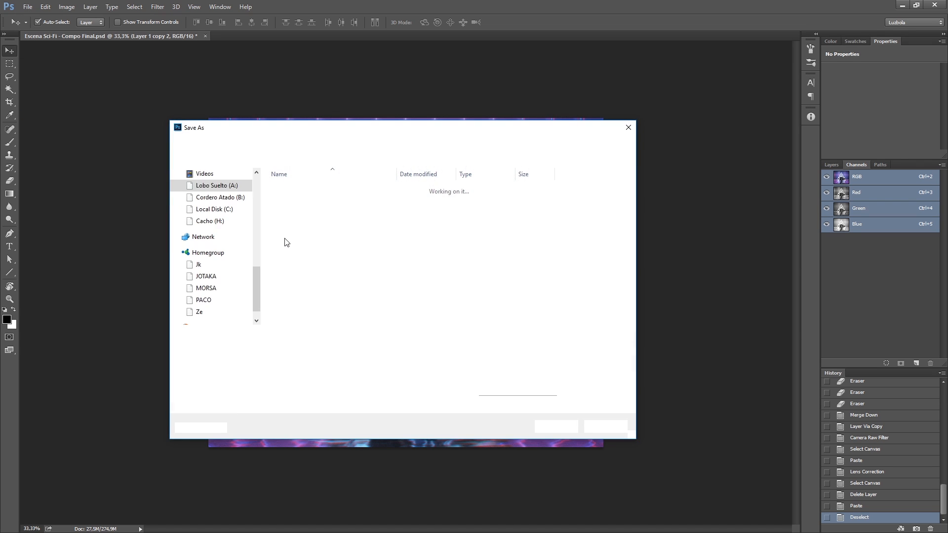
{"action": "left_click", "coordinate": [328, 347]}
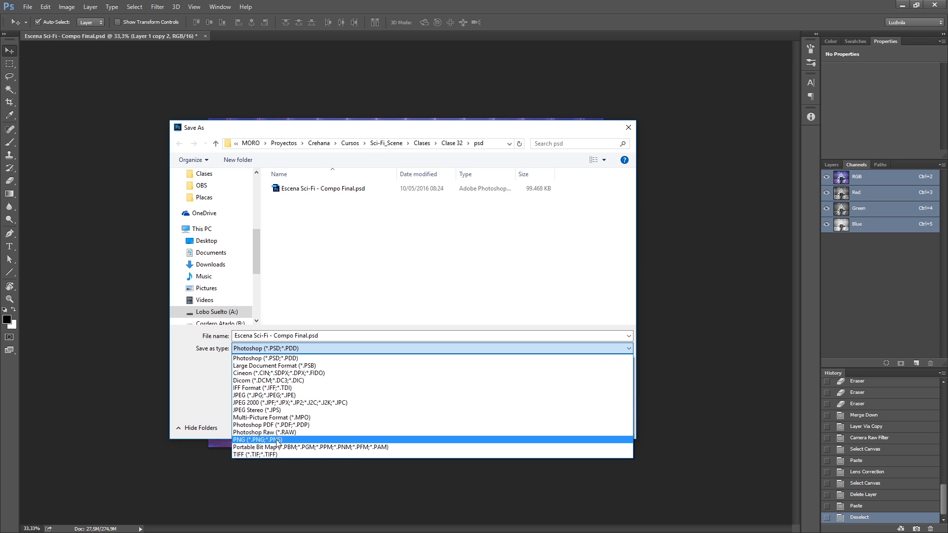
{"action": "left_click", "coordinate": [629, 128]}
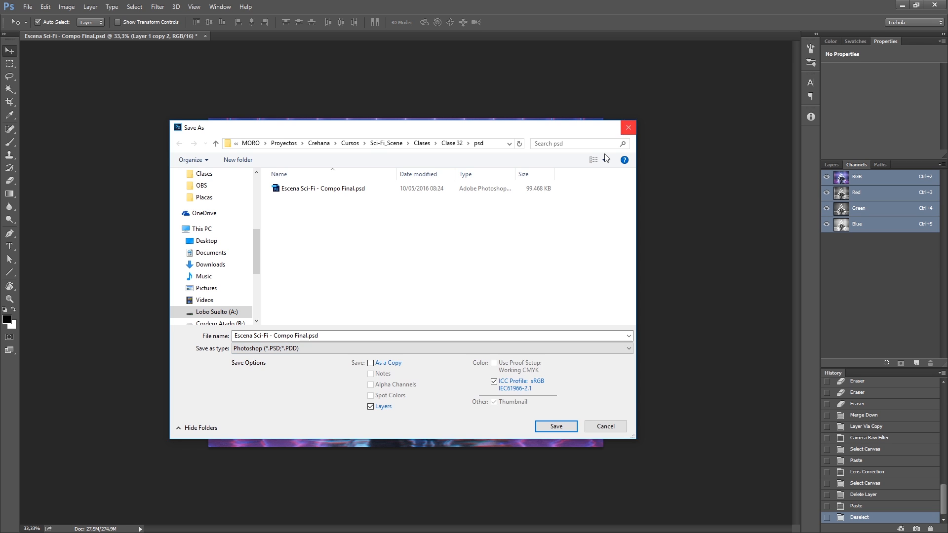
{"action": "left_click", "coordinate": [630, 127]}
- Save the image as the JPEG file Escena Sci-Fi - Compo Final.jpg with quality 12 (Maximum) and Baseline ("Standard") format
{"action": "left_click", "coordinate": [46, 6]}
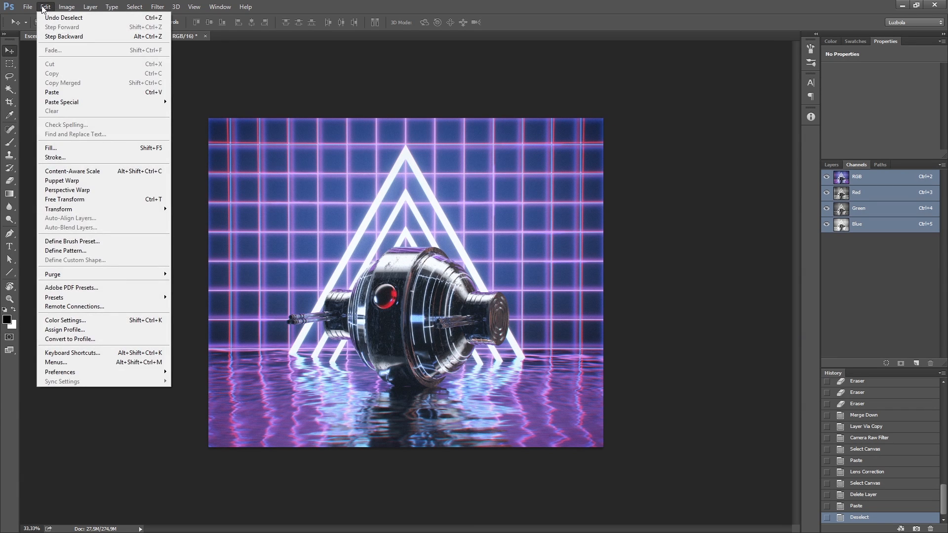
{"action": "mouse_move", "coordinate": [64, 9]}
{"action": "mouse_move", "coordinate": [97, 19]}
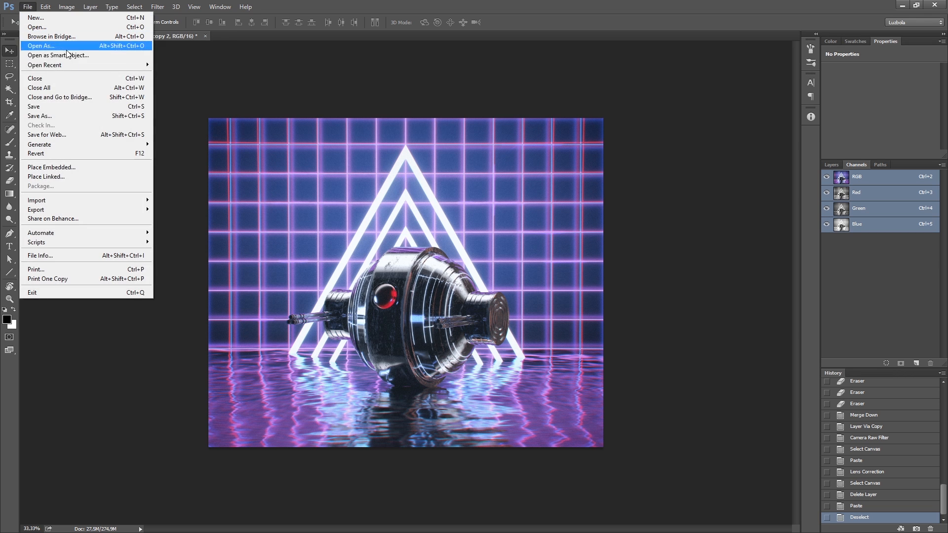
{"action": "left_click", "coordinate": [102, 117]}
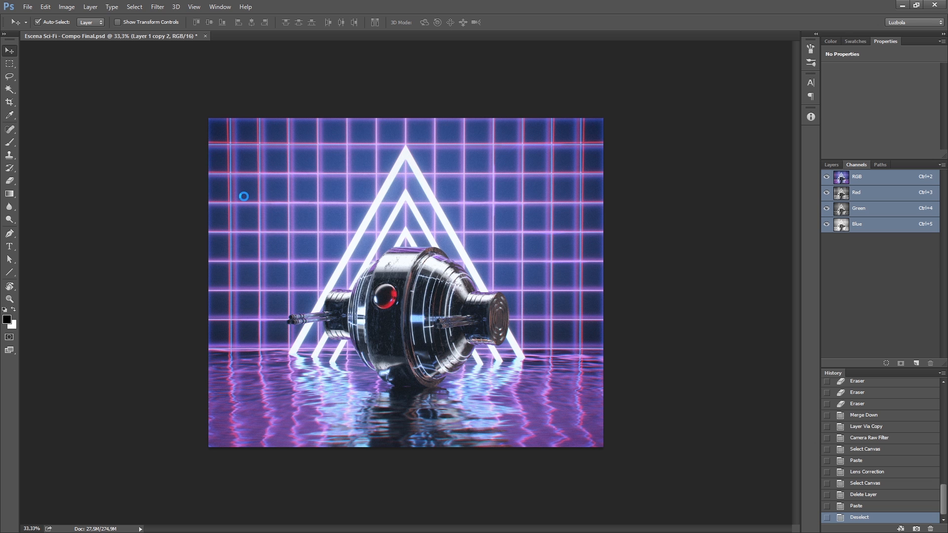
{"action": "left_click", "coordinate": [324, 349]}
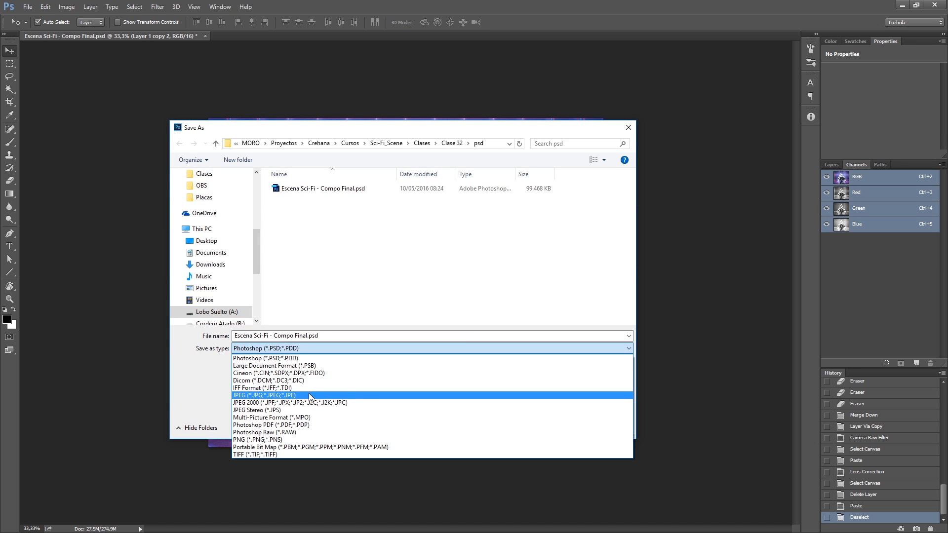
{"action": "left_click", "coordinate": [310, 395]}
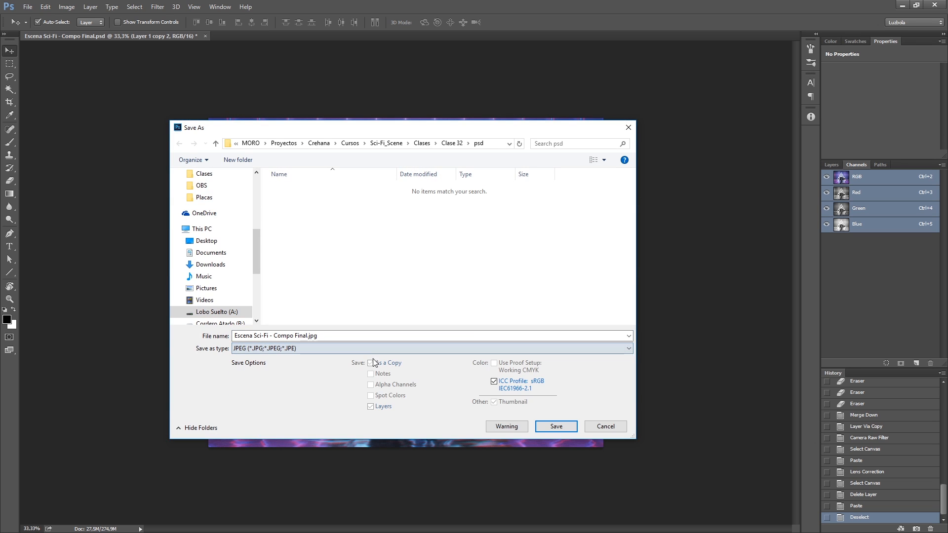
{"action": "left_click", "coordinate": [557, 427]}
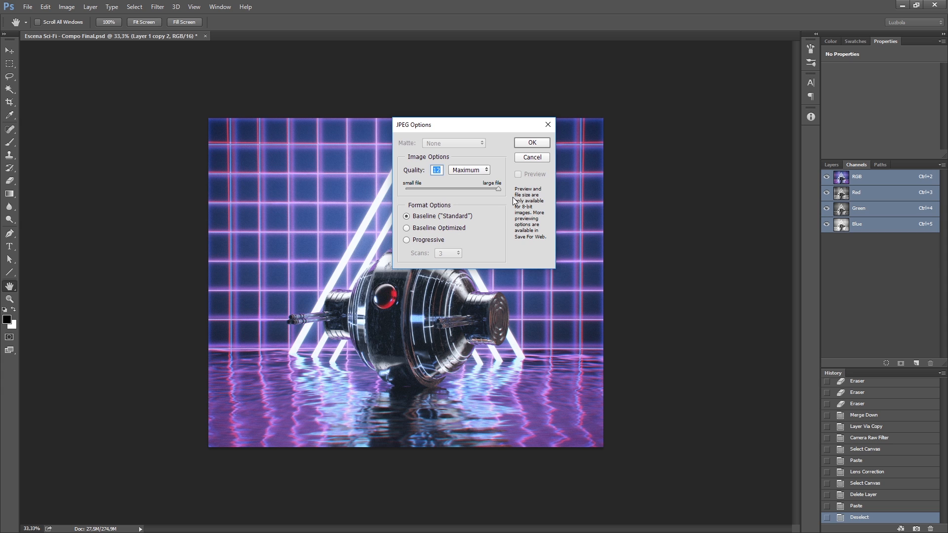
{"action": "left_click", "coordinate": [532, 142]}
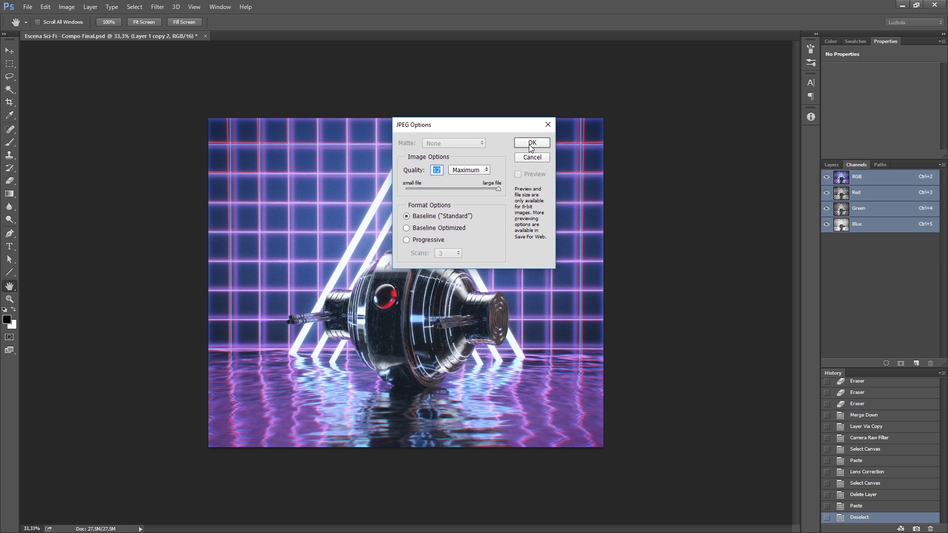